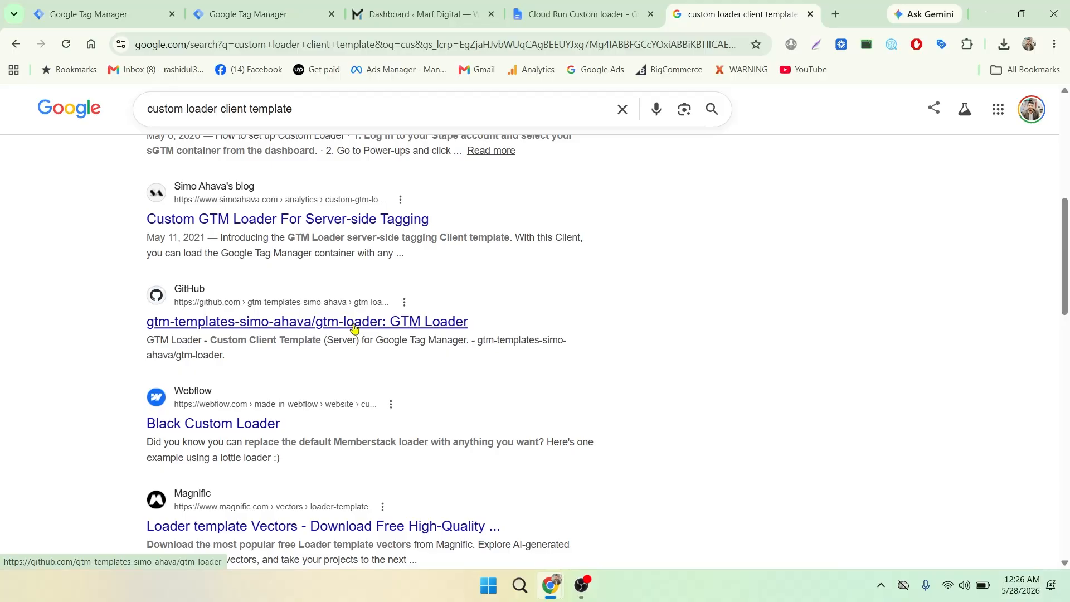
Download template.tpl from the gtm-templates-simo-ahava/gtm-loader GitHub repository and save it in the Downloads folder.
{"action": "left_click", "coordinate": [353, 328]}
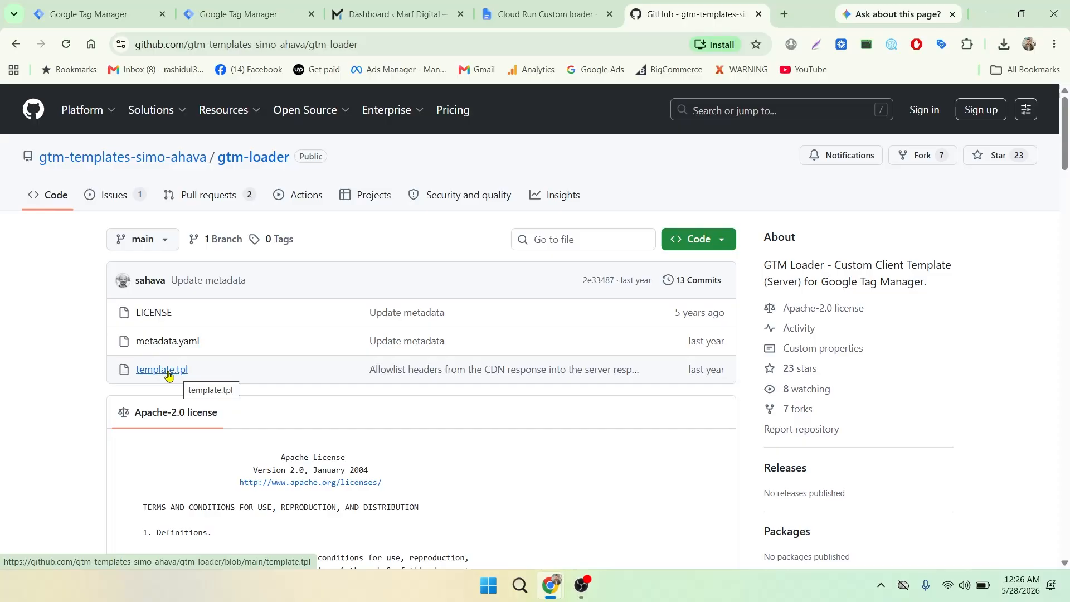
{"action": "left_click", "coordinate": [168, 376]}
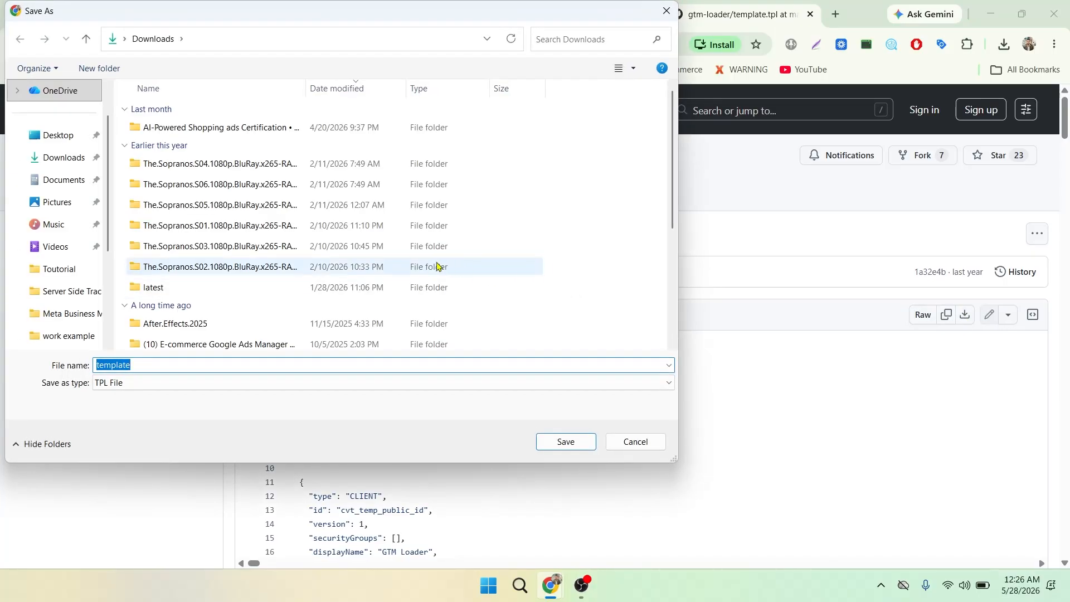
{"action": "left_click", "coordinate": [56, 160]}
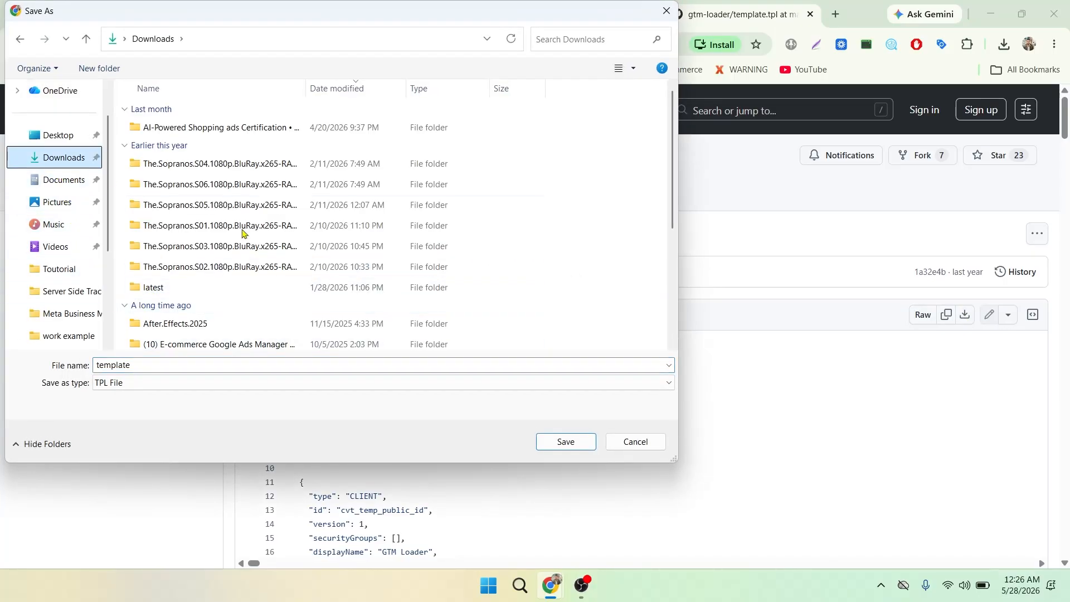
{"action": "left_click", "coordinate": [565, 443]}
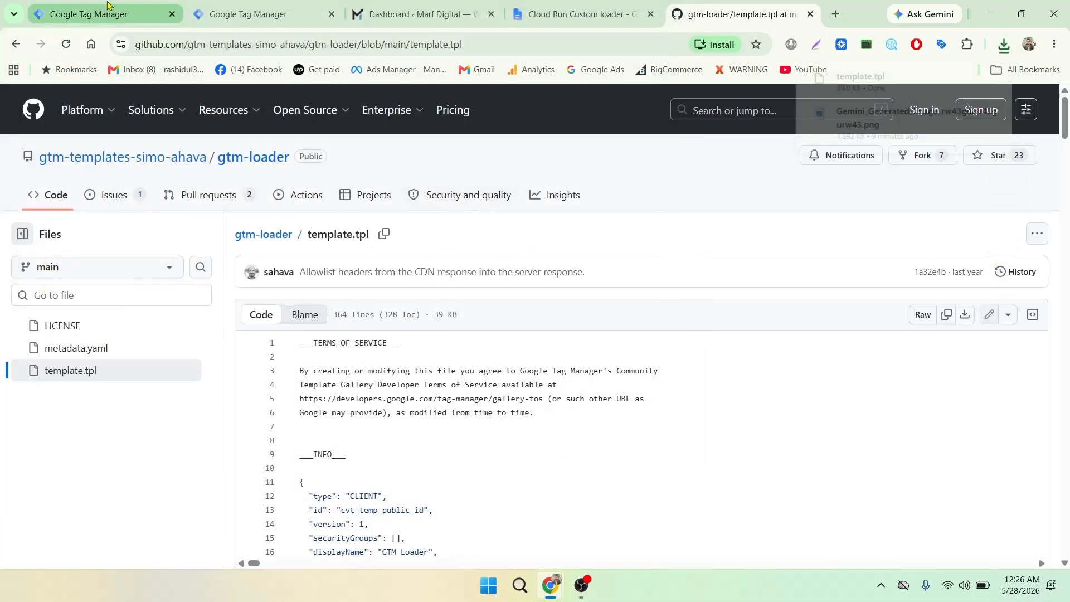
Start a new client template in the marfdigital-Server container of Google Tag Manager.
{"action": "left_click", "coordinate": [92, 9]}
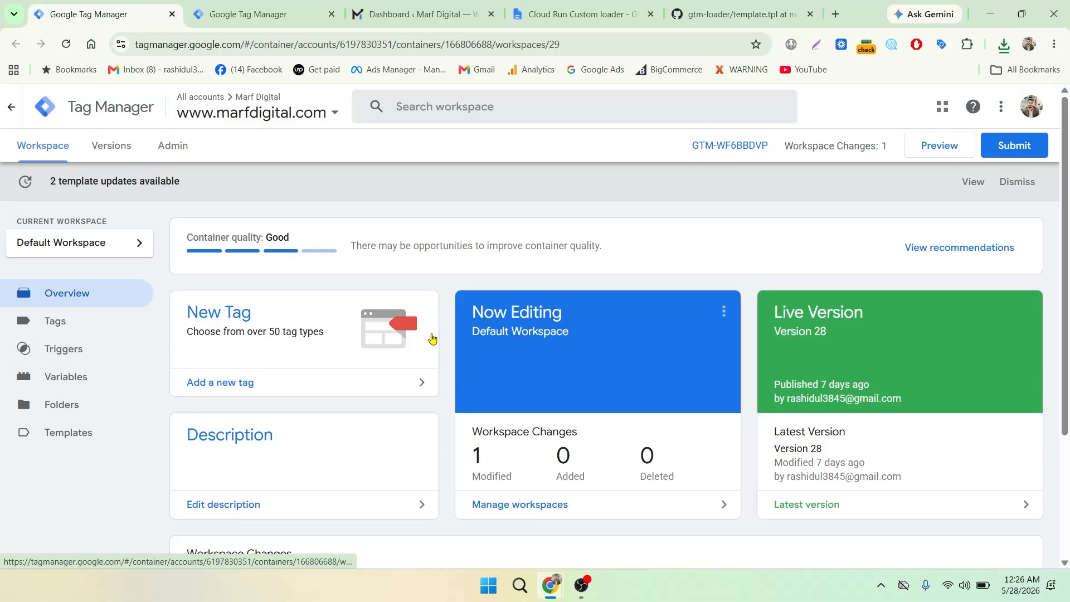
{"action": "left_click", "coordinate": [255, 17]}
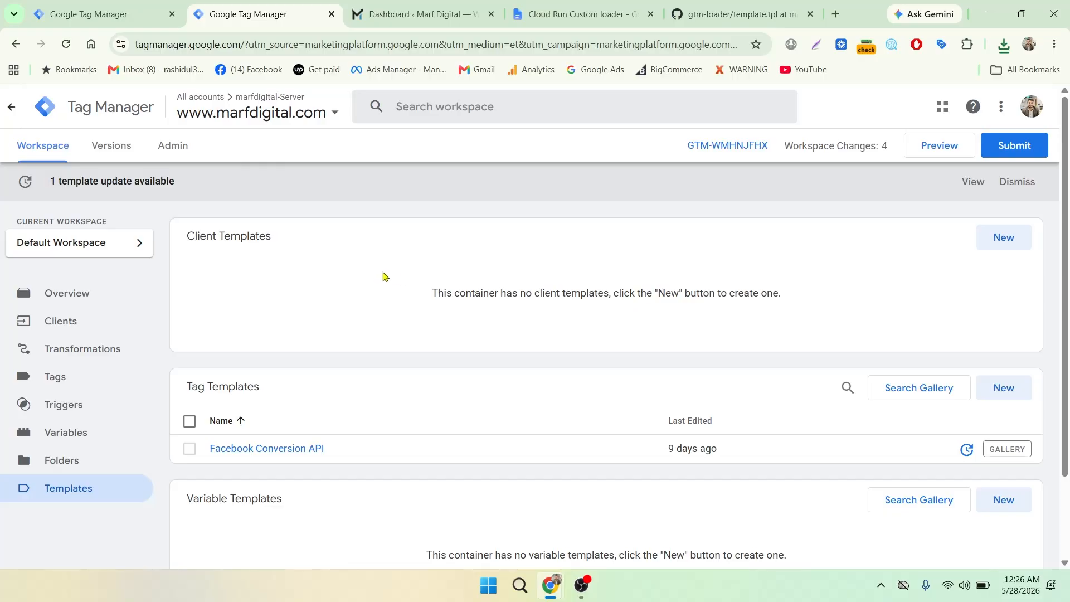
{"action": "left_click", "coordinate": [108, 328]}
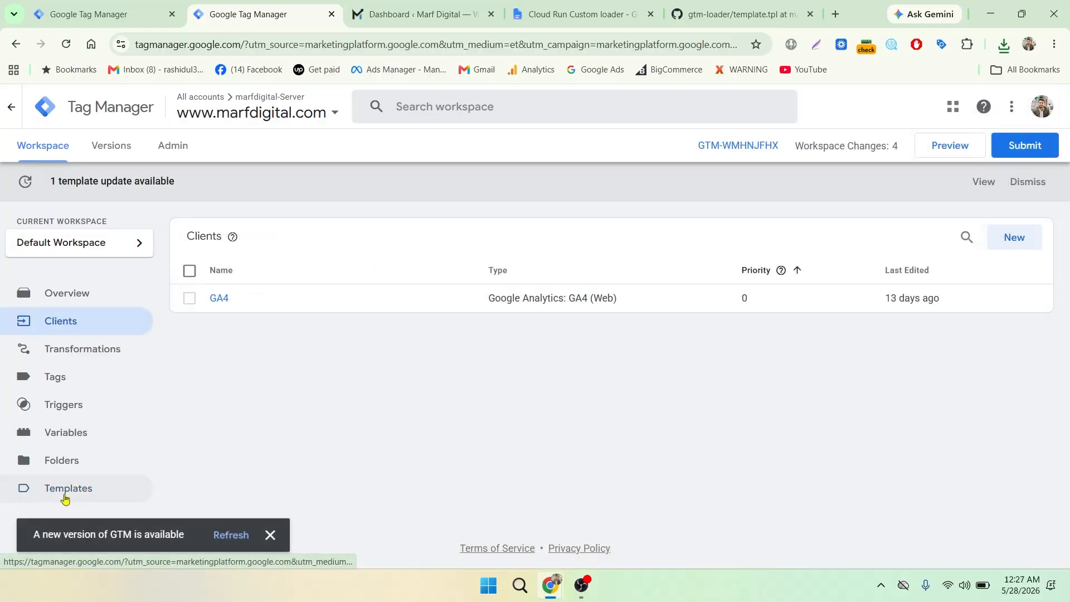
{"action": "left_click", "coordinate": [67, 488]}
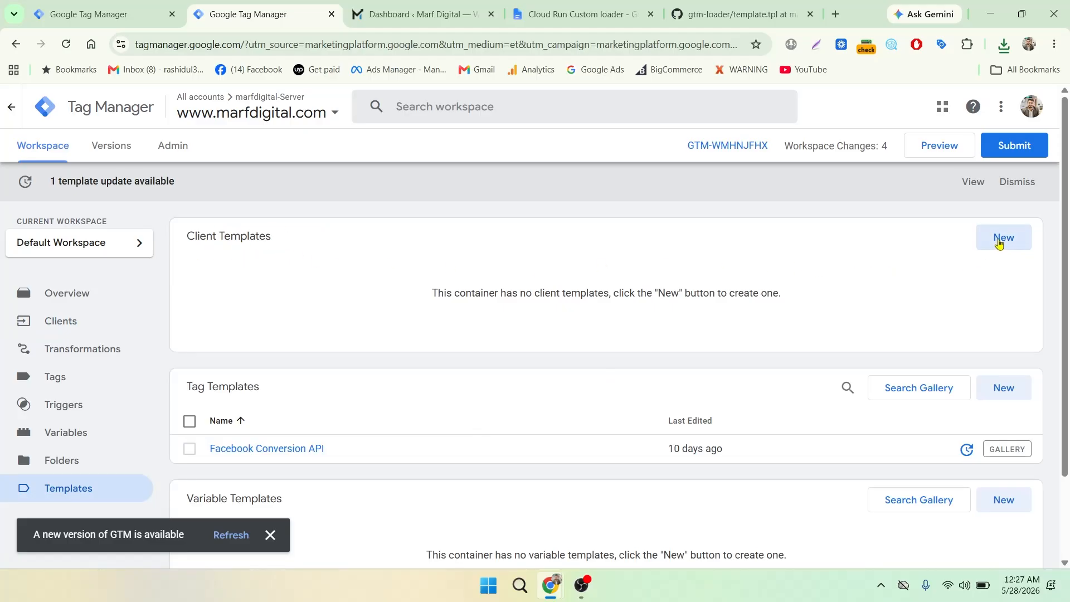
{"action": "left_click", "coordinate": [995, 246]}
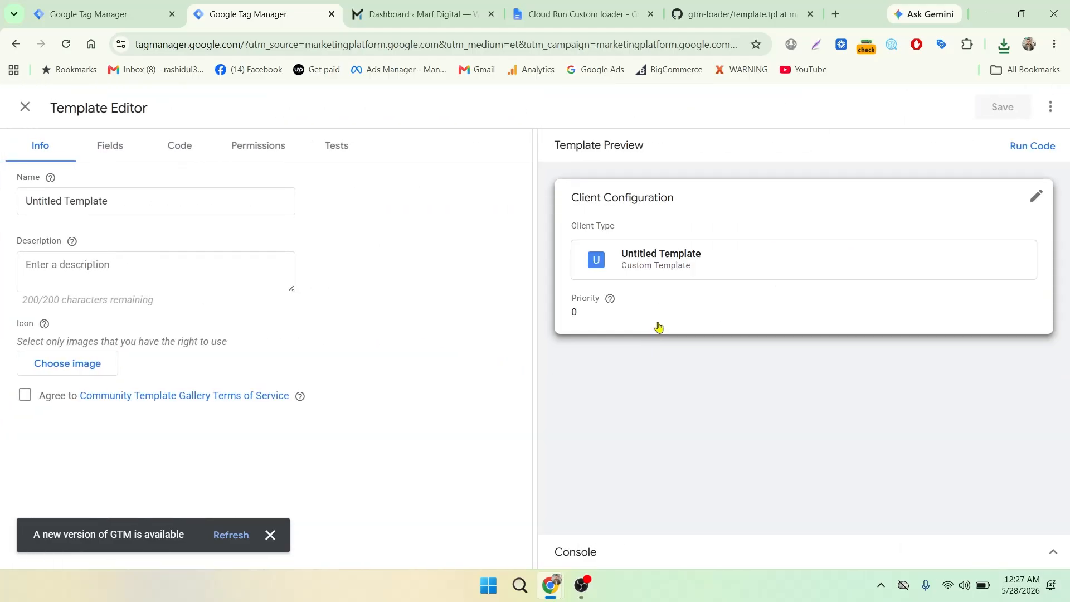
Import the template TPL file from Downloads into the new client template, save it and close the editor.
{"action": "left_click", "coordinate": [1051, 111]}
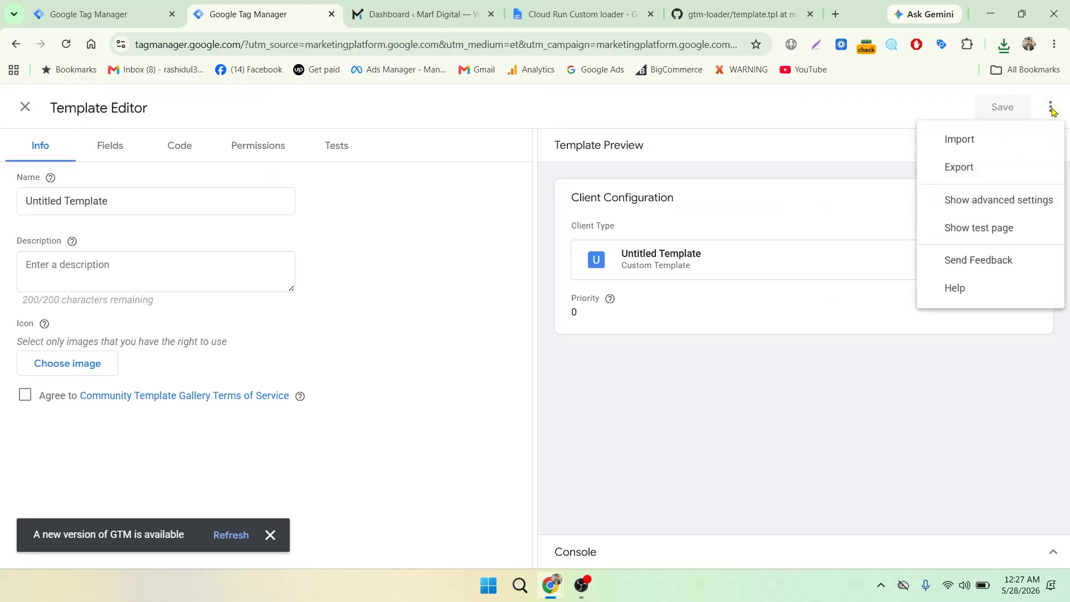
{"action": "left_click", "coordinate": [966, 141]}
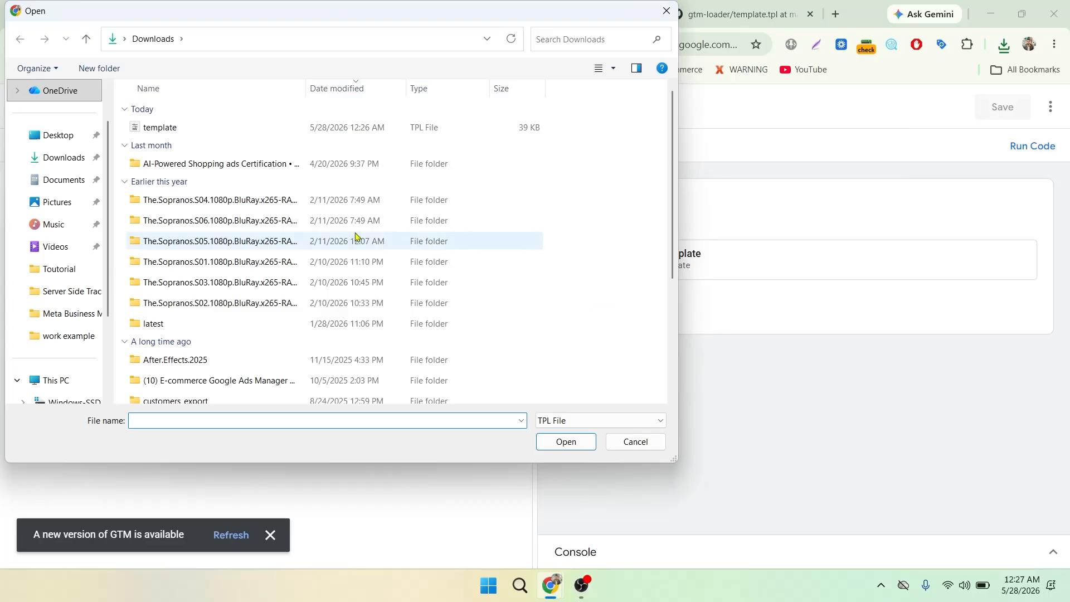
{"action": "left_click", "coordinate": [66, 166]}
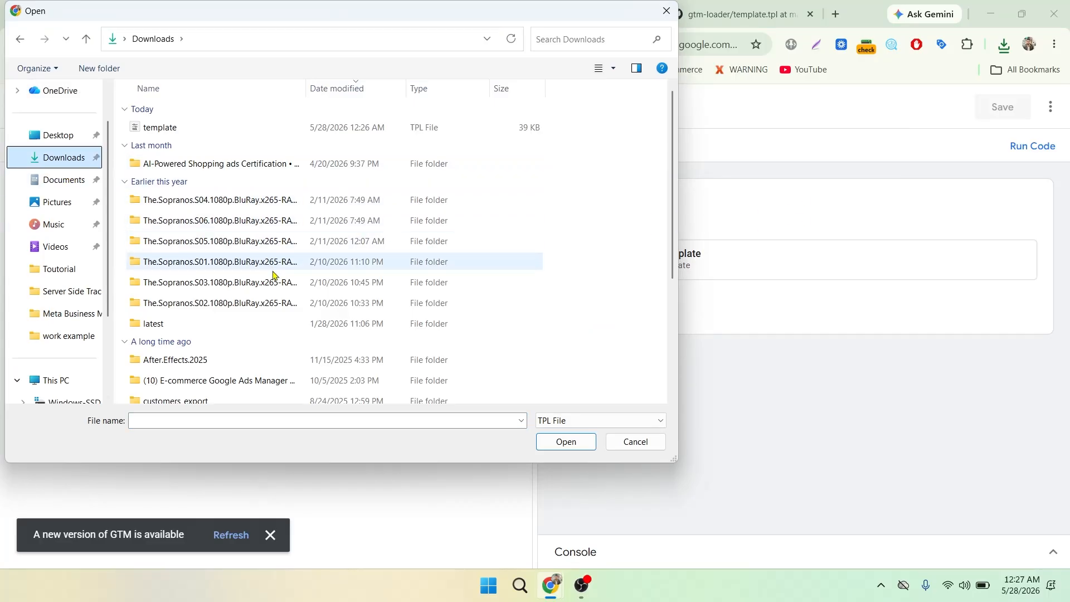
{"action": "left_click", "coordinate": [186, 133]}
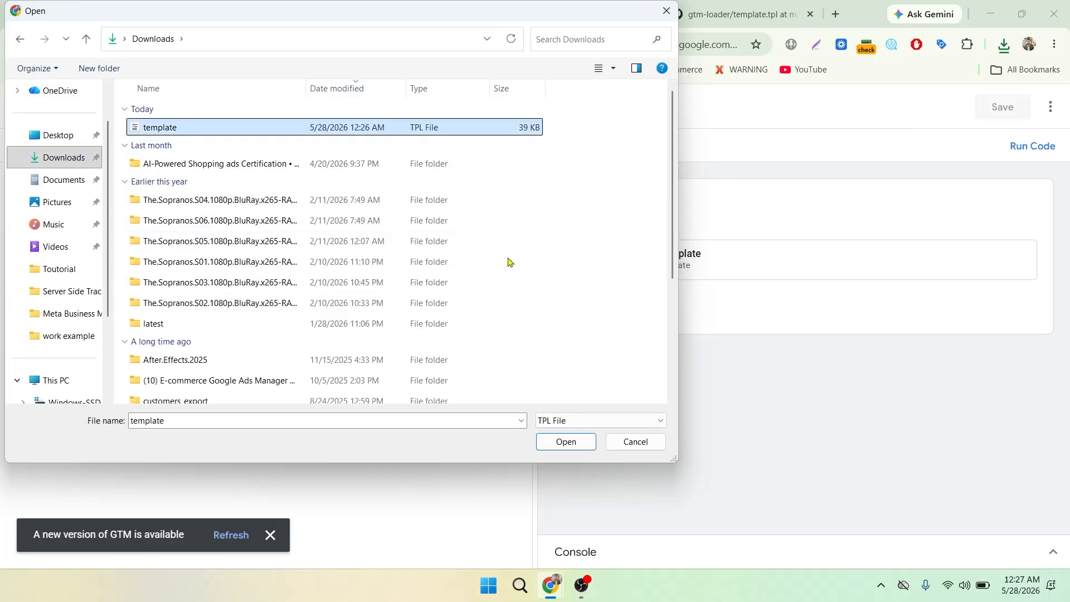
{"action": "left_click", "coordinate": [569, 443]}
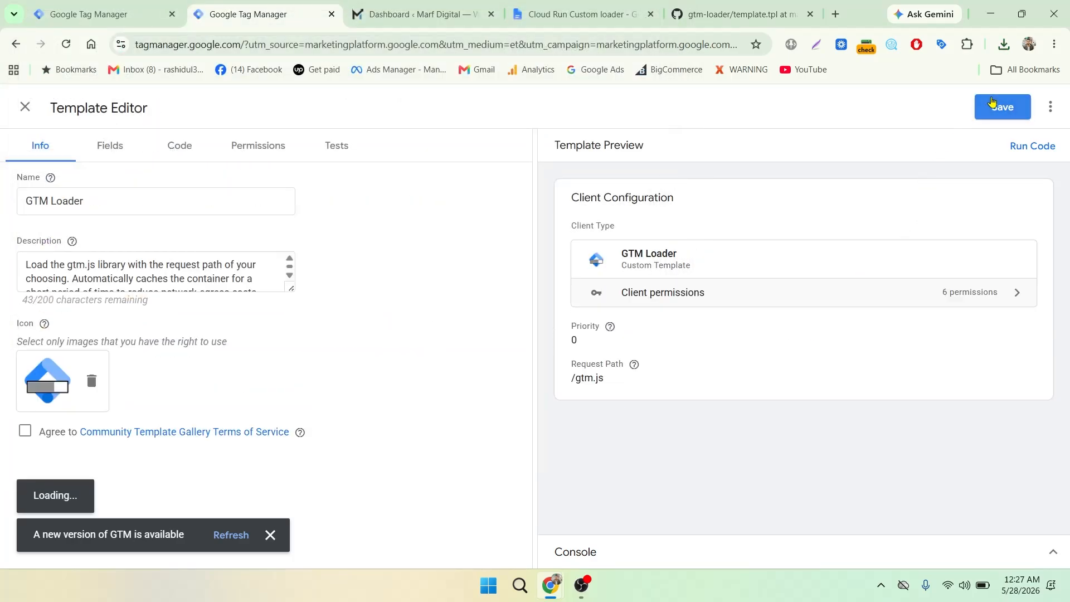
{"action": "left_click", "coordinate": [999, 110]}
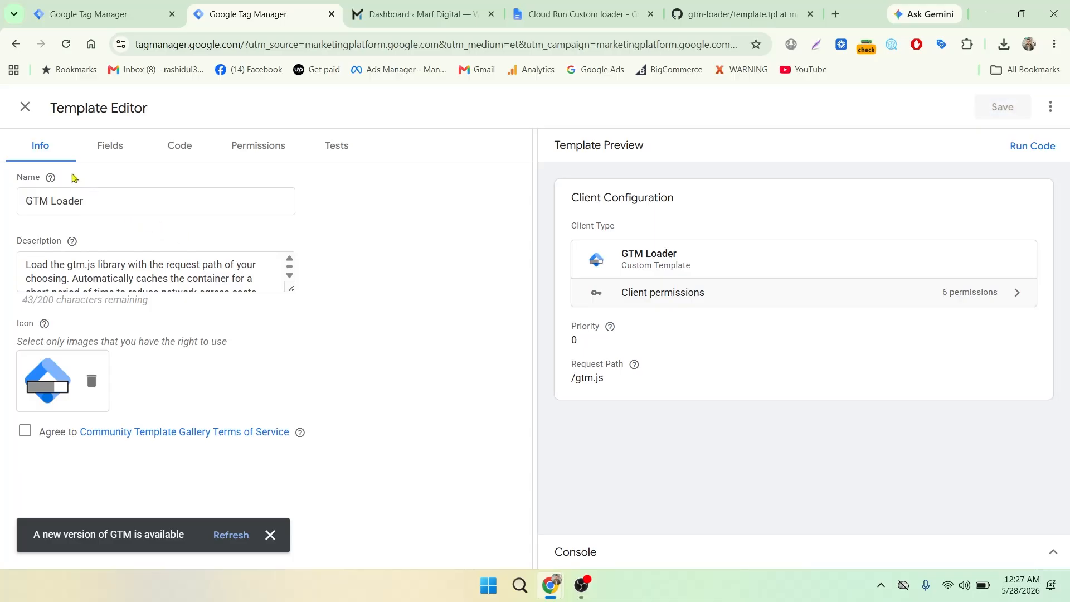
{"action": "left_click", "coordinate": [25, 107]}
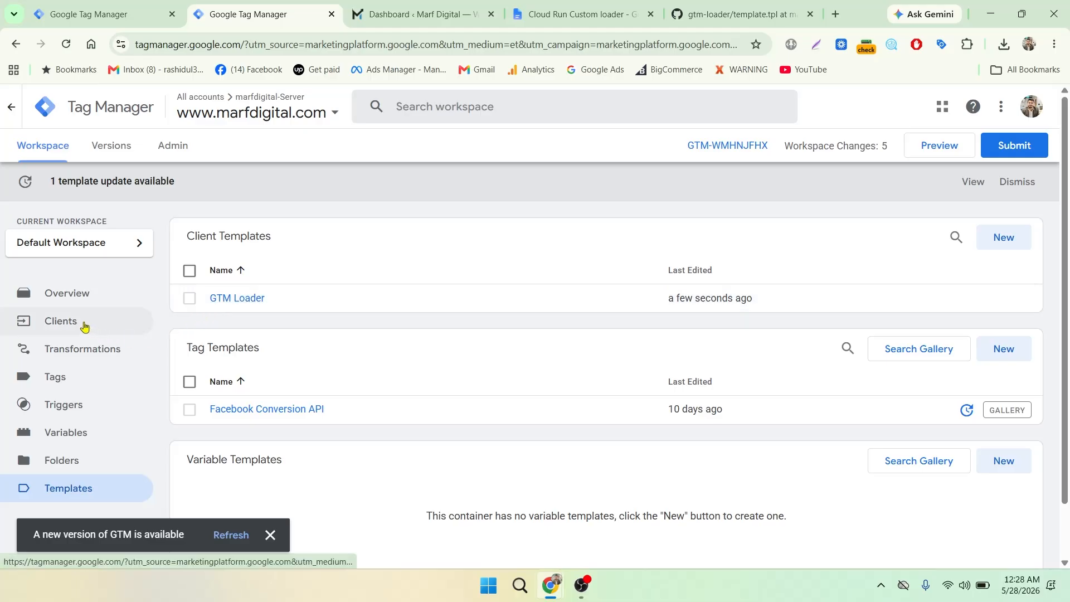
Create a new client of type GTM Loader and set its request path to /core-lib.js.
{"action": "left_click", "coordinate": [84, 326]}
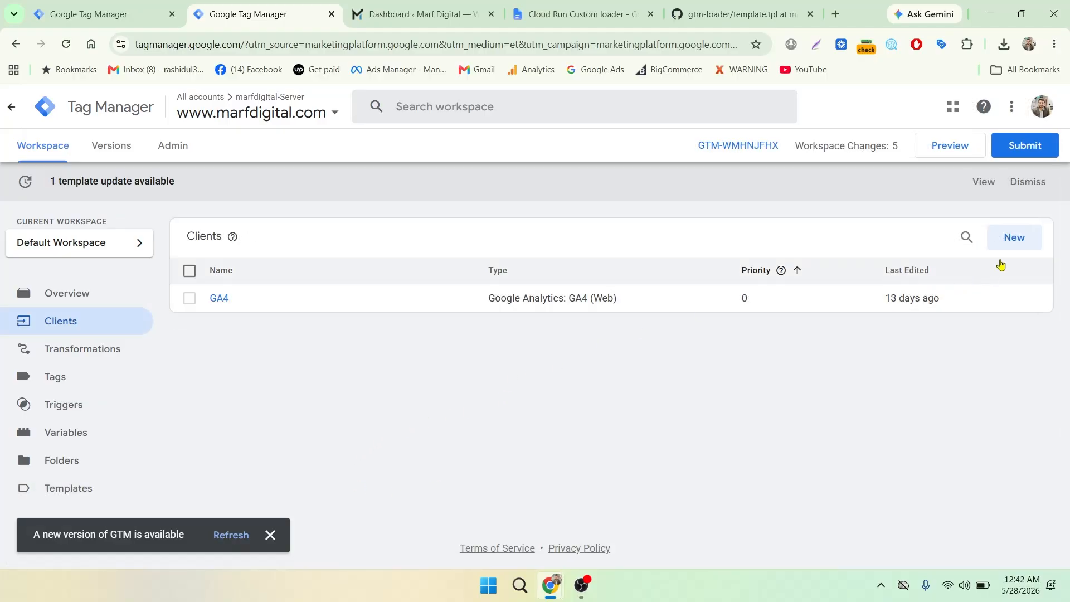
{"action": "left_click", "coordinate": [1014, 242]}
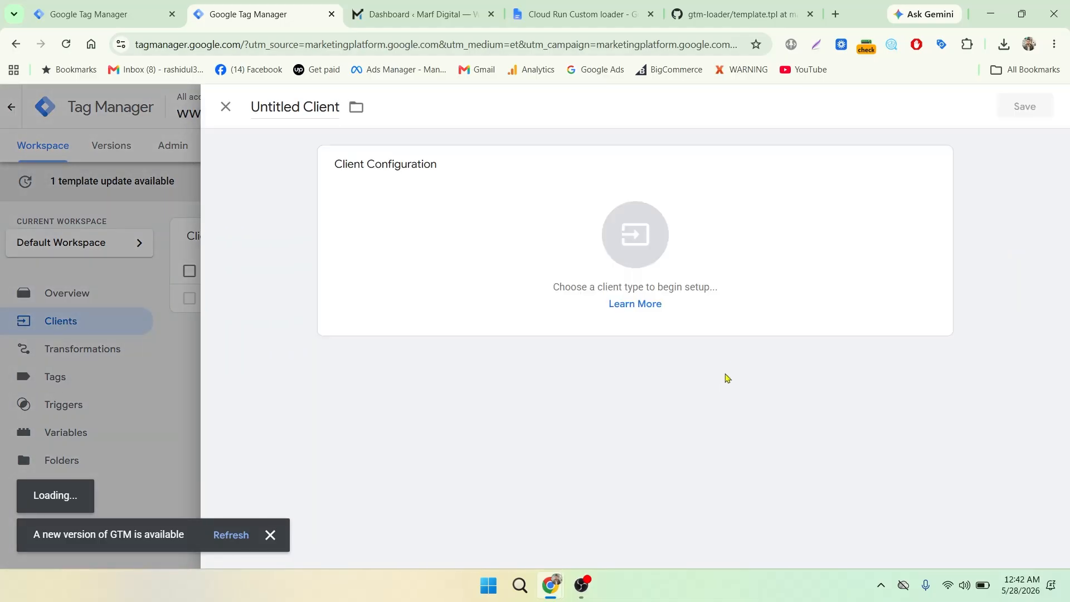
{"action": "left_click", "coordinate": [748, 241]}
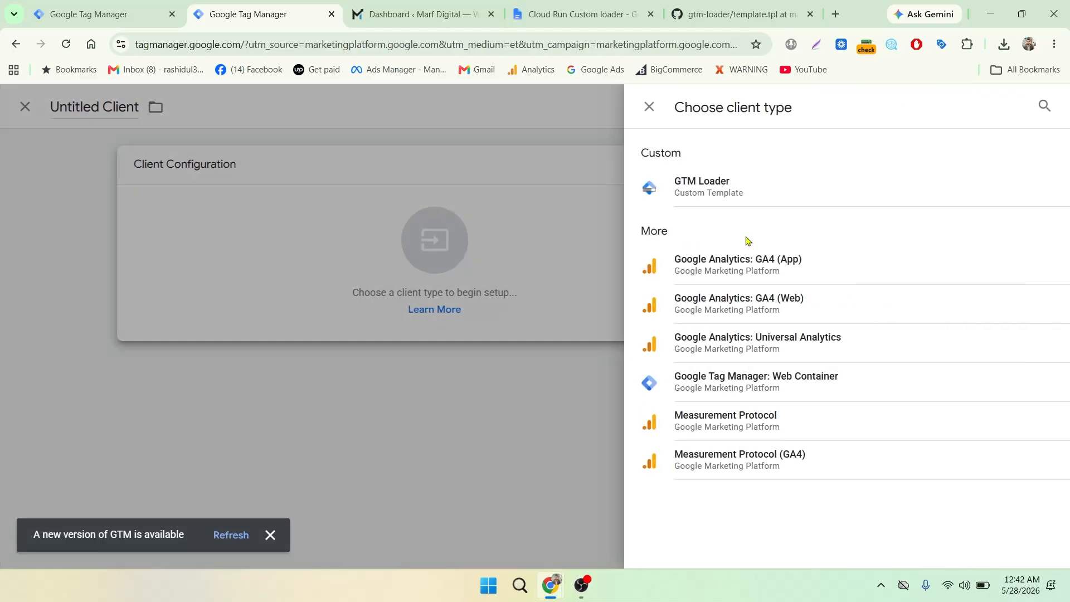
{"action": "left_click", "coordinate": [747, 192]}
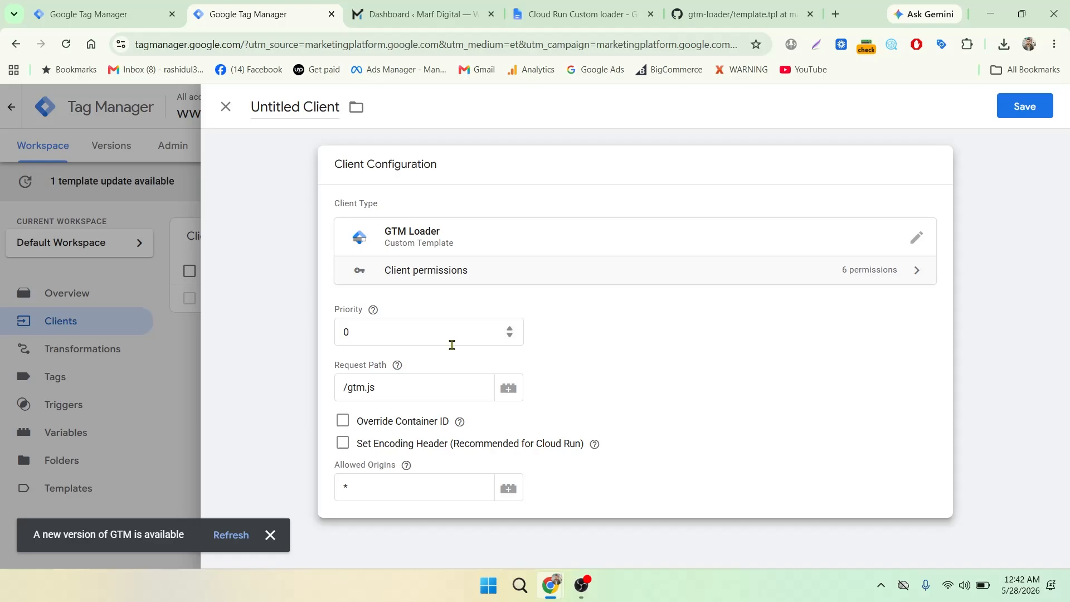
{"action": "left_click", "coordinate": [394, 389]}
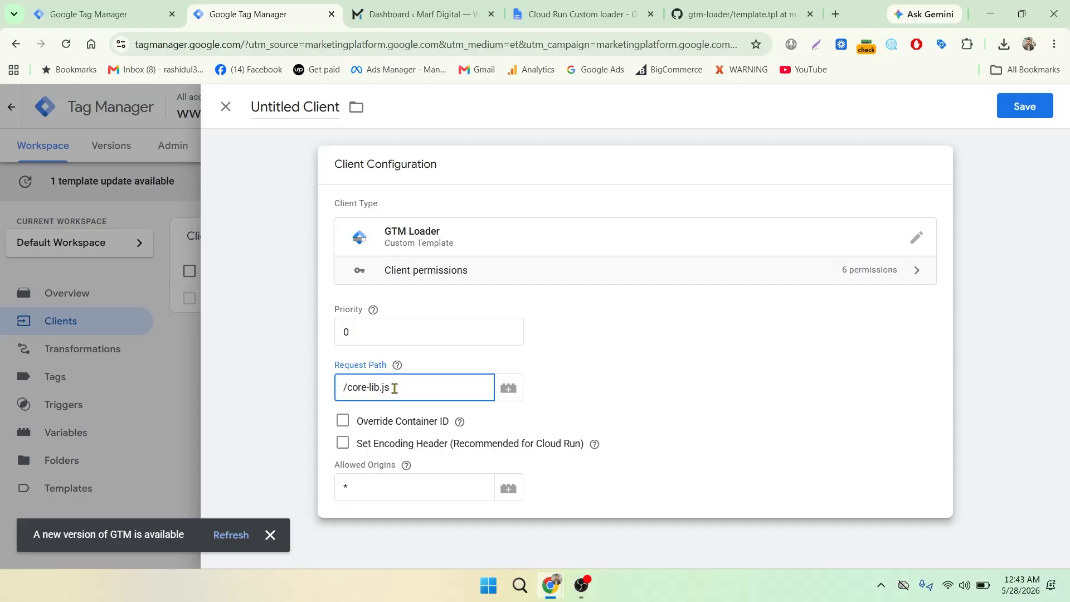
Enable the container ID override and fill in GTM-WF6BBDVP, copied from the web container's install code.
{"action": "left_click", "coordinate": [343, 420]}
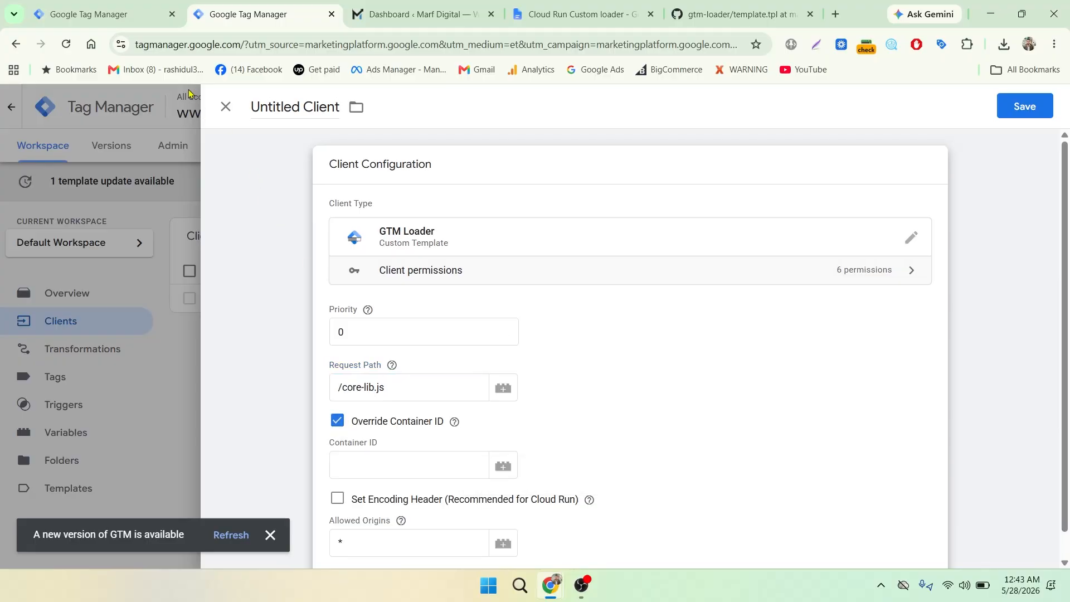
{"action": "left_click", "coordinate": [106, 15]}
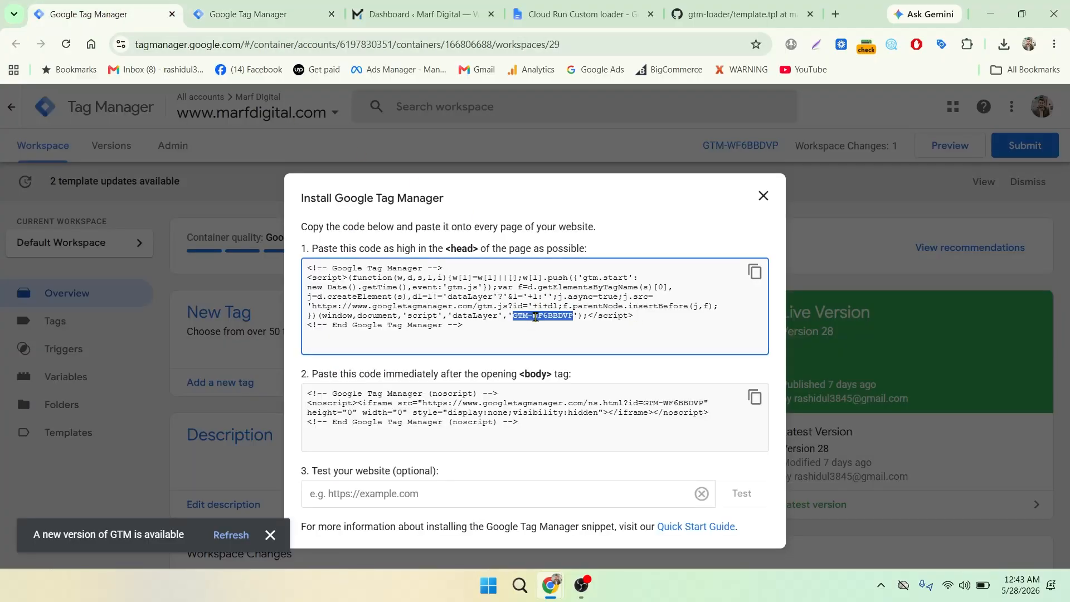
{"action": "right_click", "coordinate": [535, 317]}
{"action": "left_click", "coordinate": [574, 335]}
{"action": "left_click", "coordinate": [262, 12]}
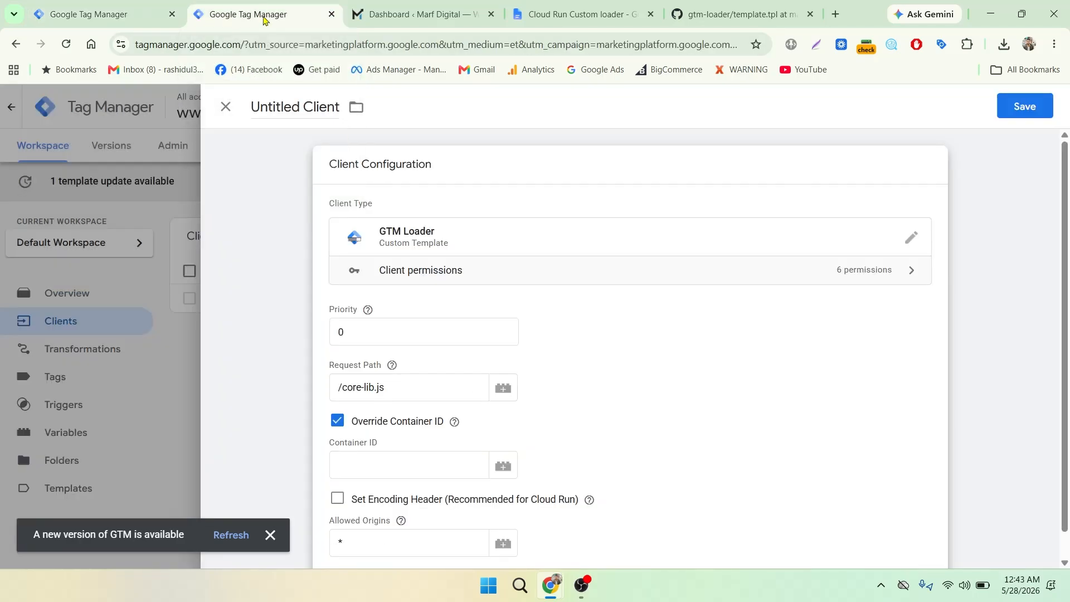
{"action": "left_click", "coordinate": [361, 467]}
{"action": "key", "text": "ctrl+v"}
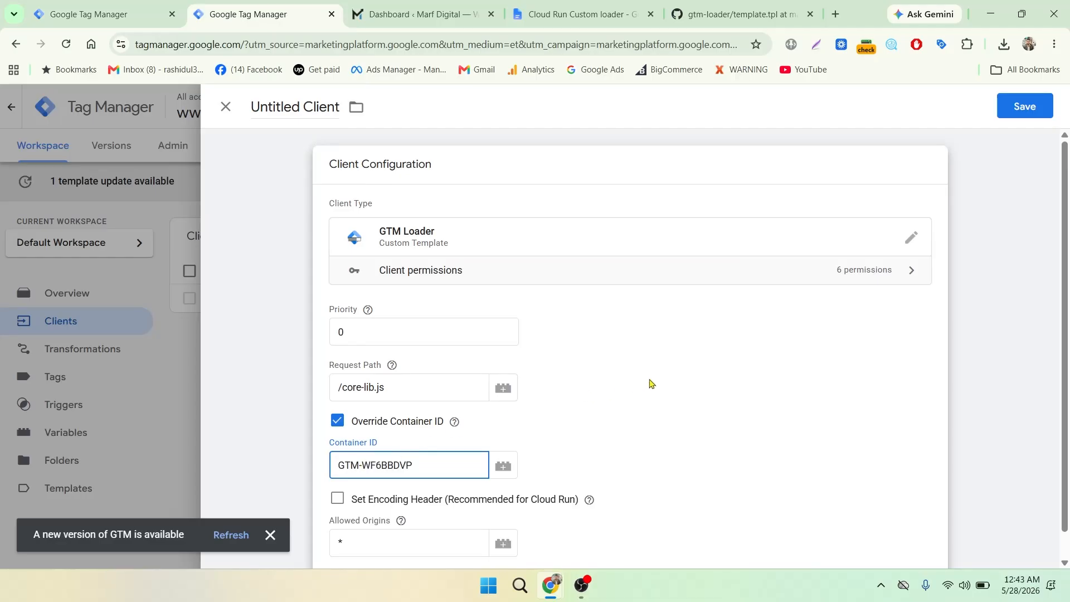
{"action": "scroll", "coordinate": [664, 380], "scroll_direction": "down", "scroll_amount": 1}
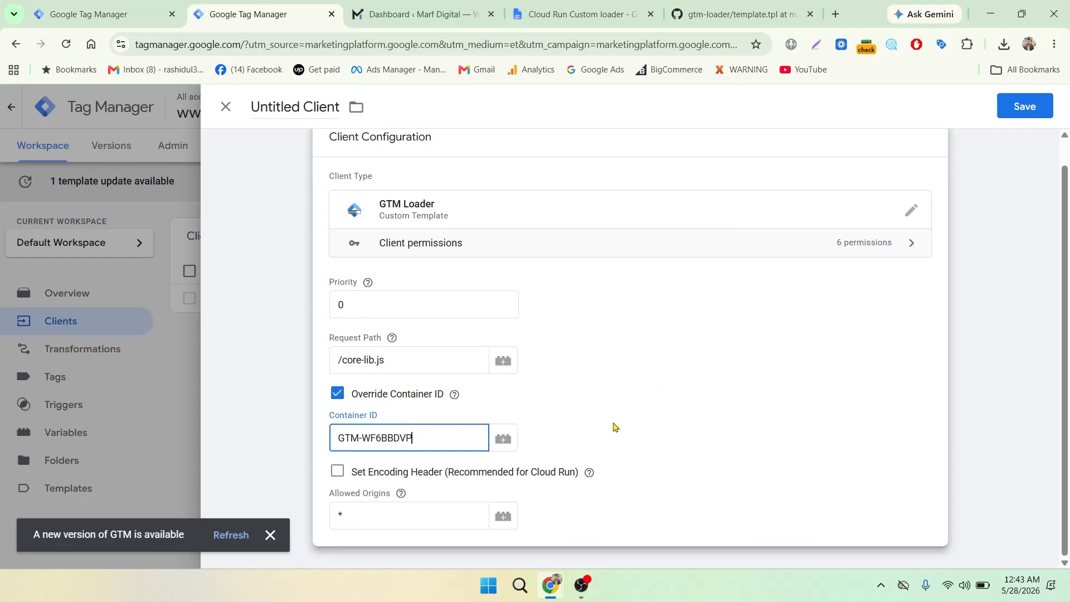
{"action": "left_click", "coordinate": [358, 514]}
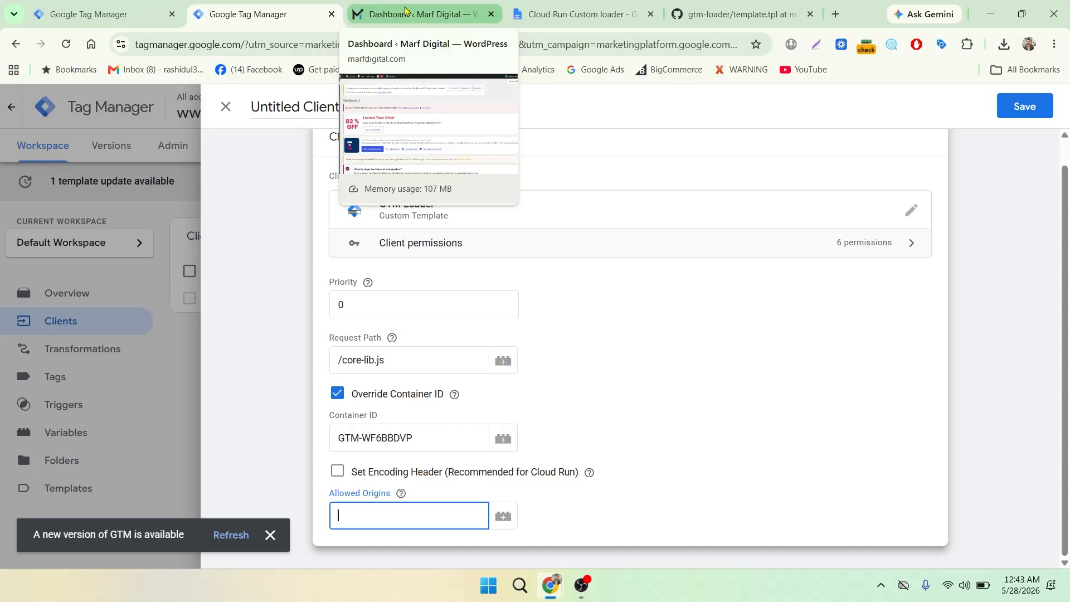
{"action": "left_click", "coordinate": [399, 15]}
{"action": "right_click", "coordinate": [206, 49]}
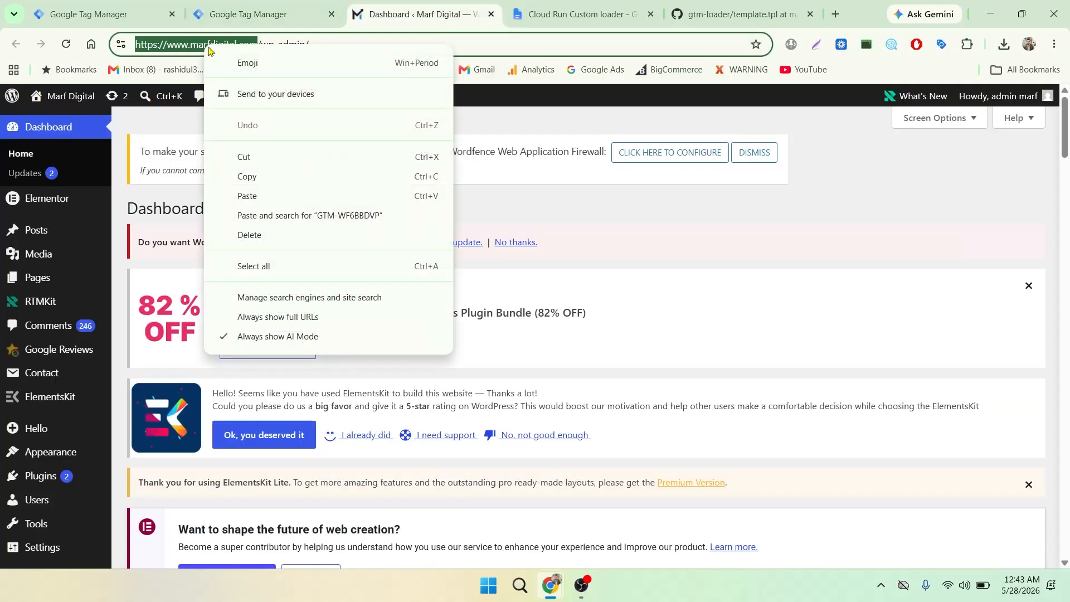
{"action": "left_click", "coordinate": [251, 174]}
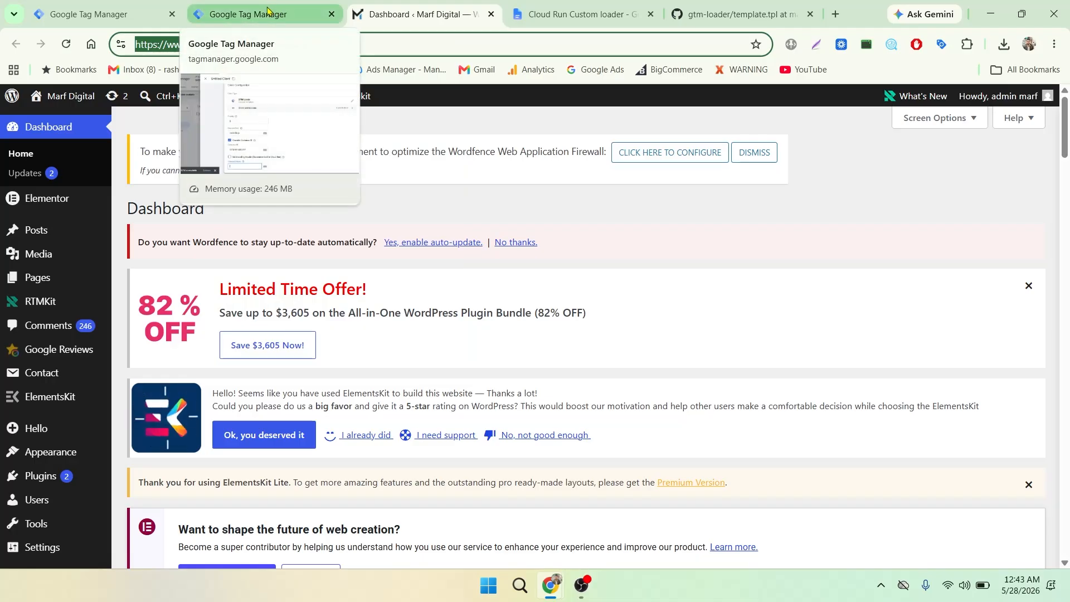
{"action": "left_click", "coordinate": [206, 18]}
{"action": "left_click", "coordinate": [369, 513]}
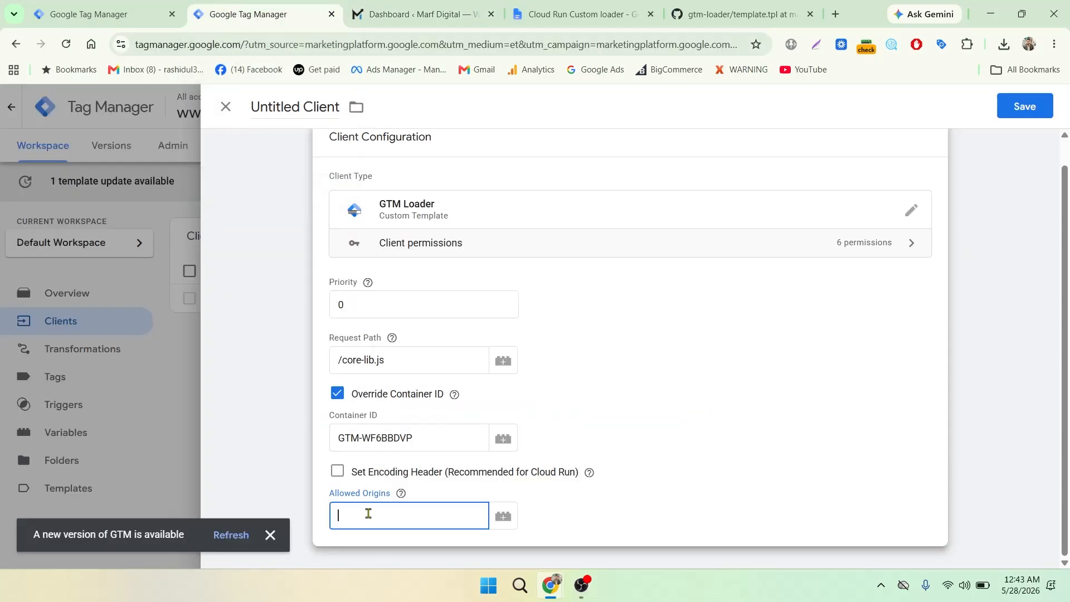
{"action": "key", "text": "ctrl+v"}
{"action": "left_click", "coordinate": [420, 495]}
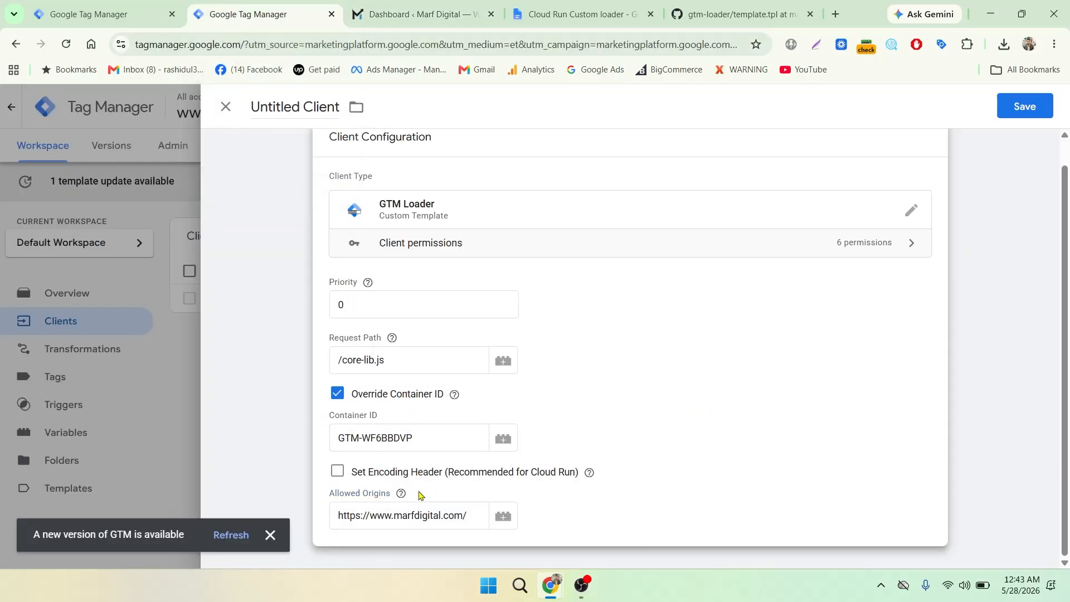
{"action": "left_click", "coordinate": [478, 517]}
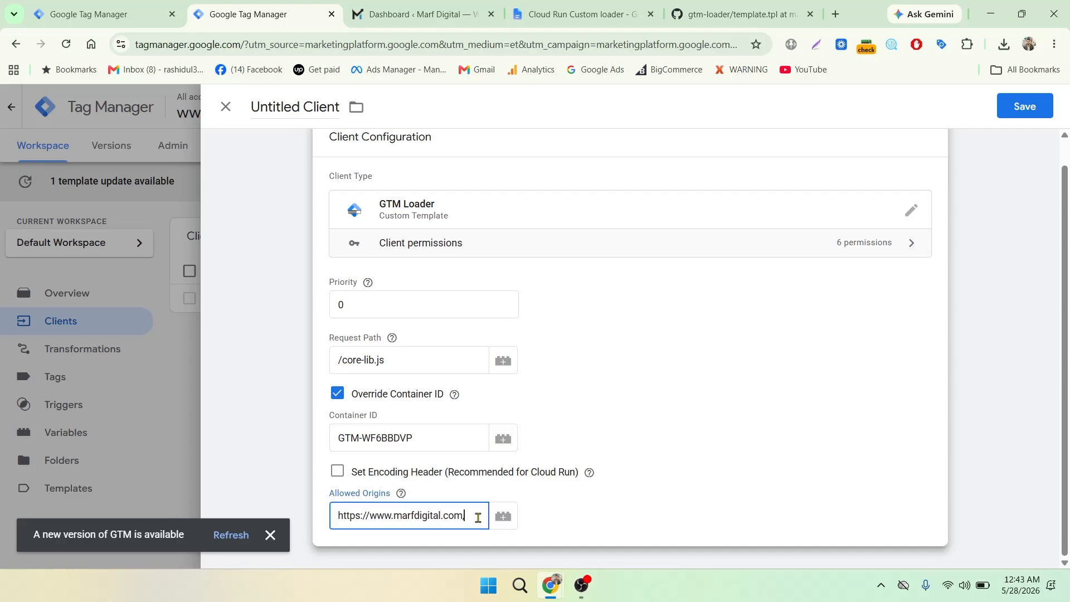
{"action": "key", "text": "BackSpace"}
{"action": "key", "text": "ctrl+v"}
{"action": "key", "text": "BackSpace"}
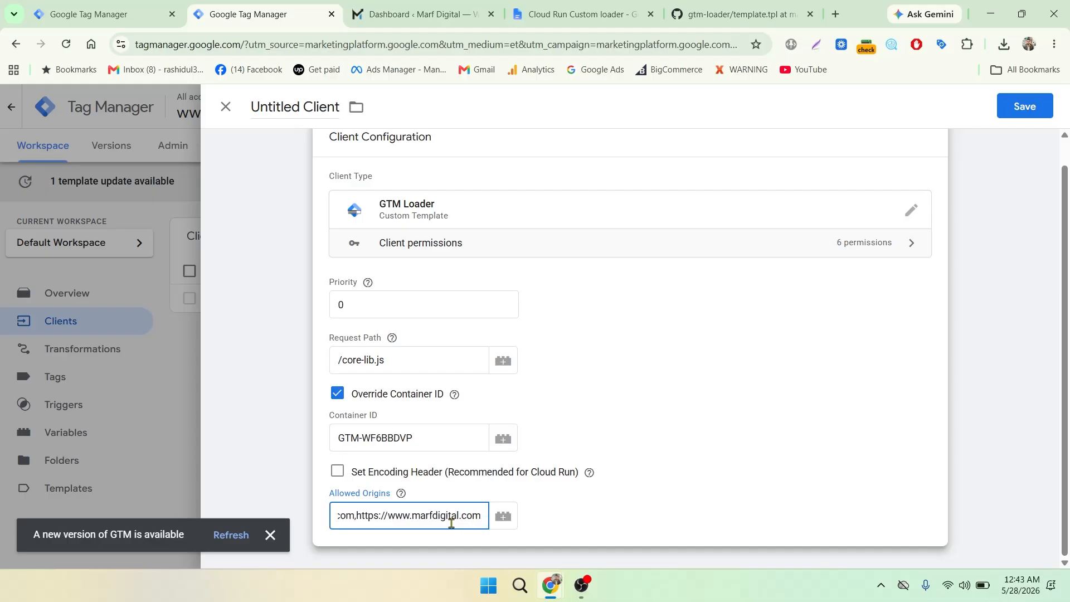
{"action": "left_click", "coordinate": [412, 515]}
{"action": "type", "text": "ss."}
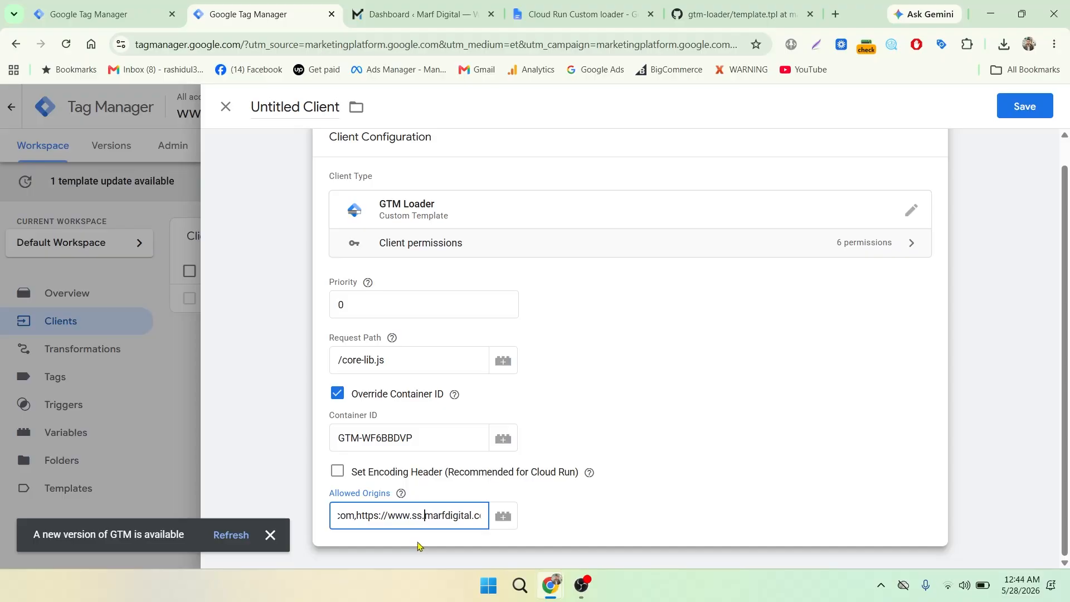
{"action": "left_click", "coordinate": [418, 534]}
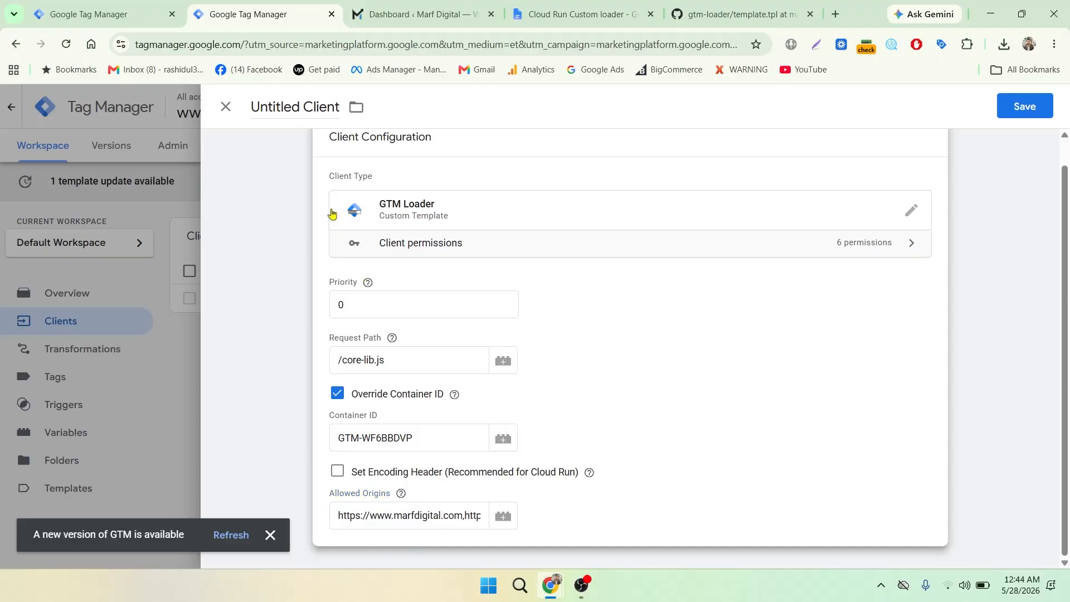
Rename the untitled client as GTM Loader Client and save it.
{"action": "double_click", "coordinate": [299, 104]}
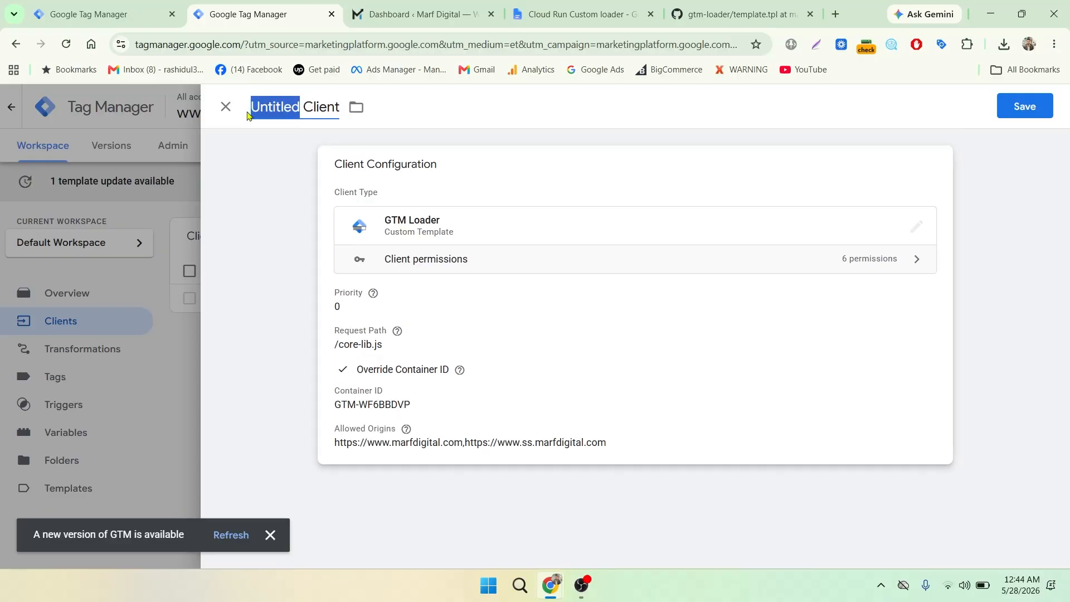
{"action": "key", "text": "BackSpace"}
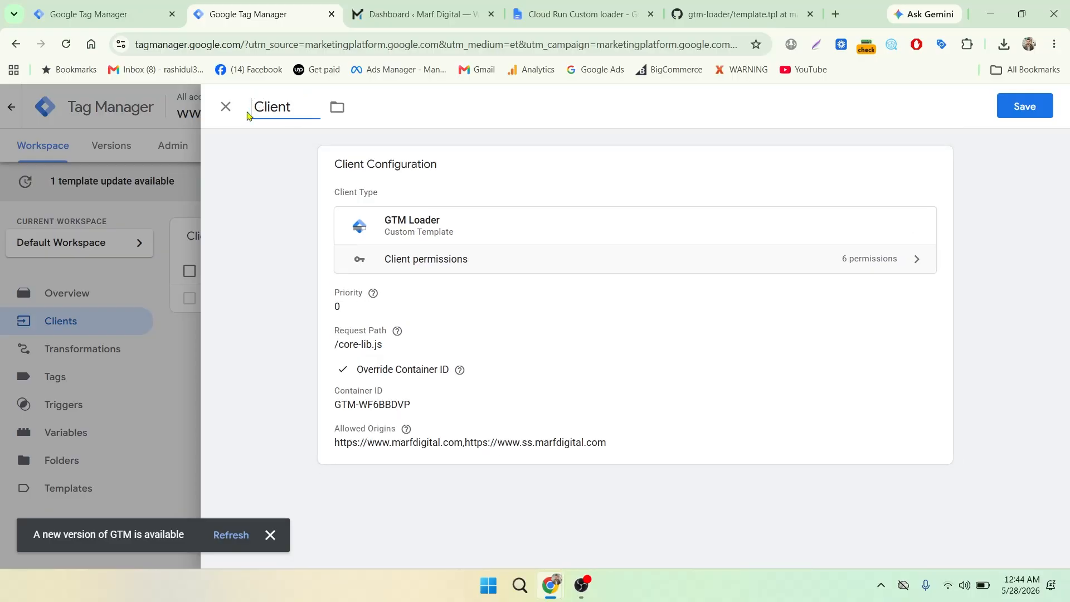
{"action": "type", "text": "GTM loader"}
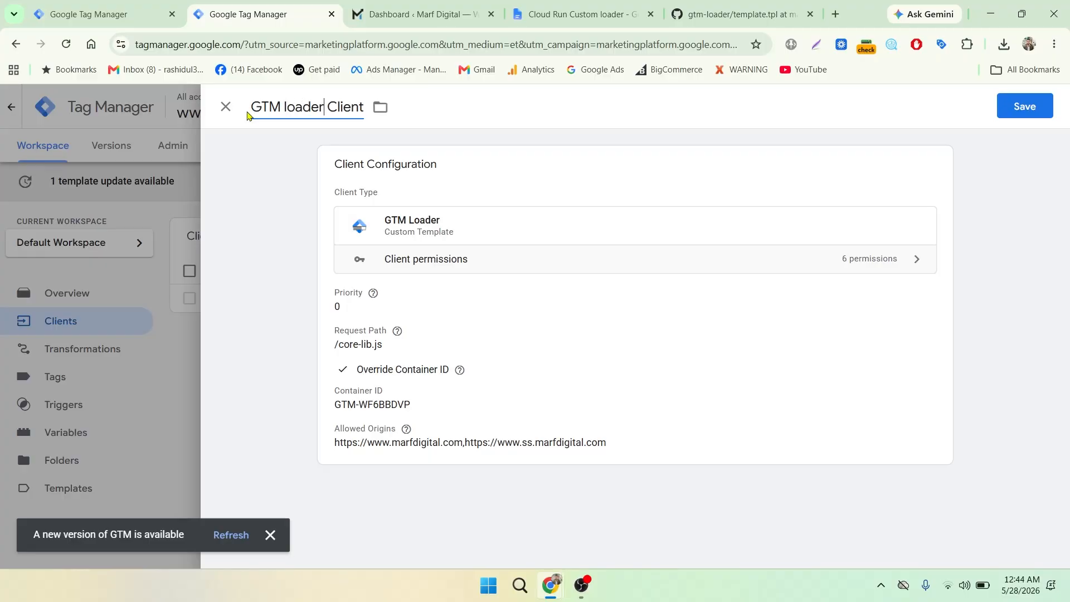
{"action": "key", "text": "BackSpace"}
{"action": "key", "text": "BackSpace"}
{"action": "key", "text": "BackSpace"}
{"action": "key", "text": "BackSpace"}
{"action": "key", "text": "BackSpace"}
{"action": "key", "text": "BackSpace"}
{"action": "type", "text": "Loader"}
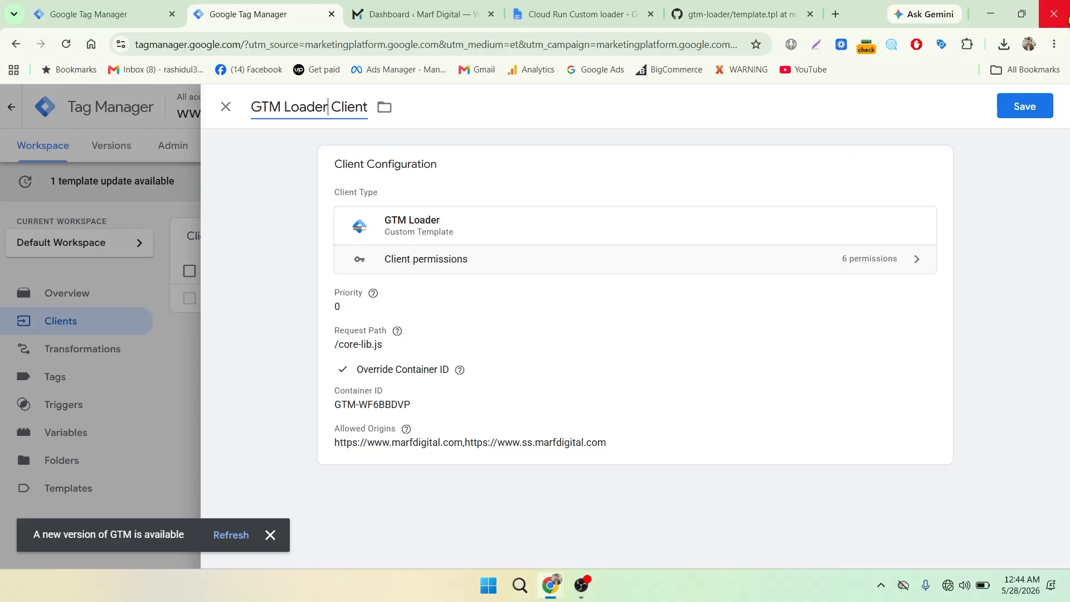
{"action": "left_click", "coordinate": [1025, 106]}
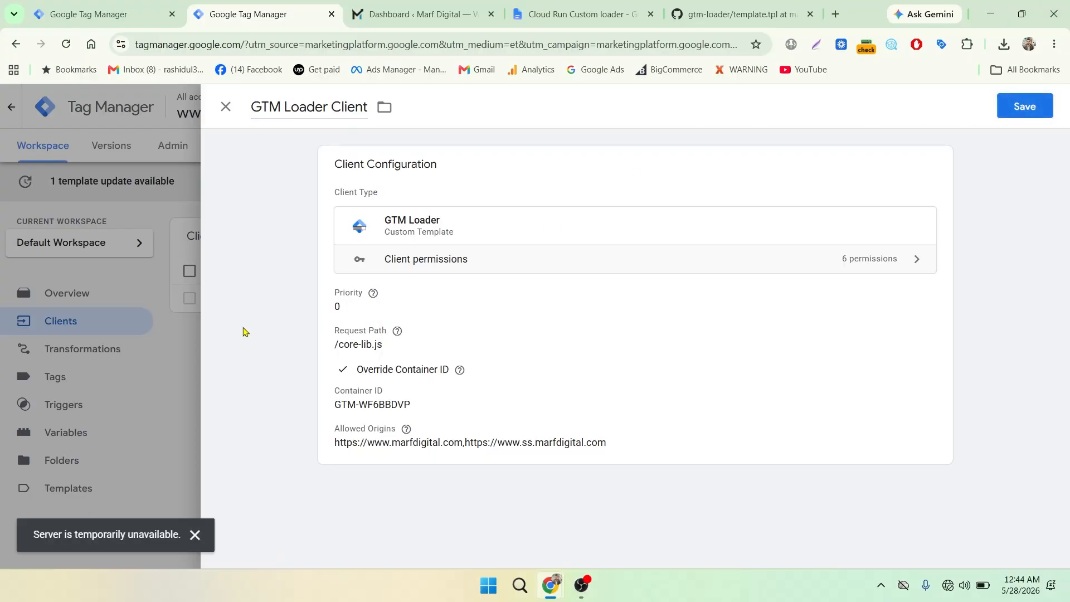
Switch to the WordPress dashboard and open the advanced settings of the installed GTM4WP plugin.
{"action": "key", "text": "ctrl+Tab"}
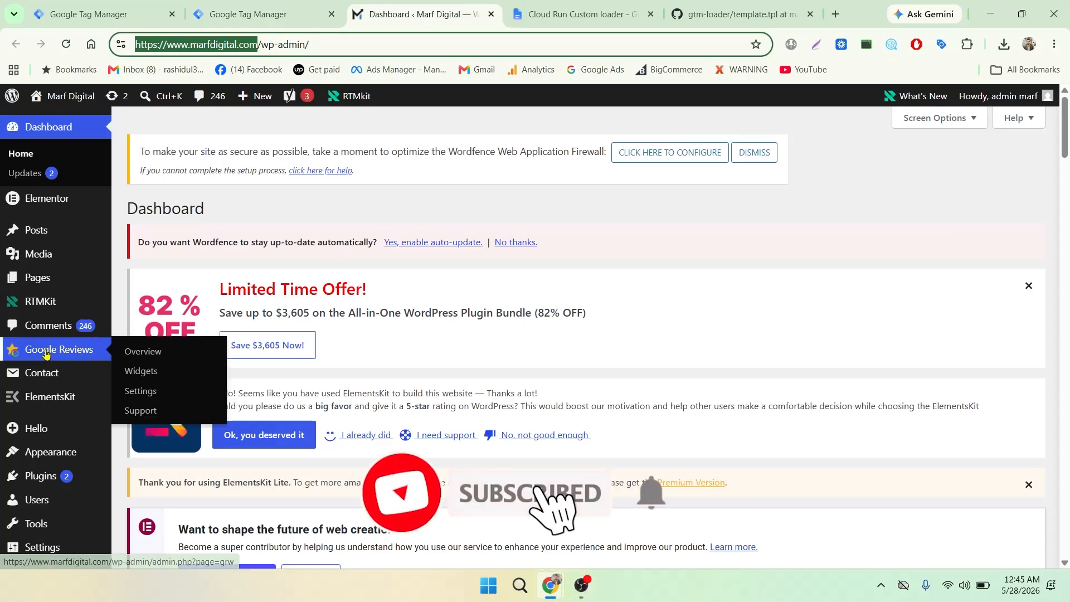
{"action": "scroll", "coordinate": [44, 360], "scroll_direction": "down", "scroll_amount": 2}
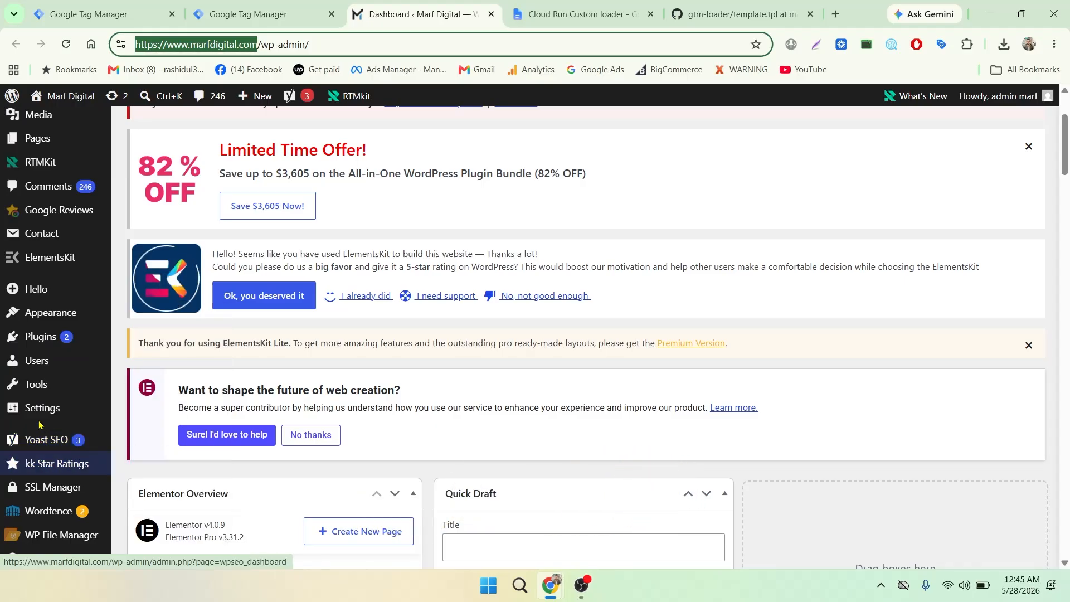
{"action": "mouse_move", "coordinate": [39, 417]}
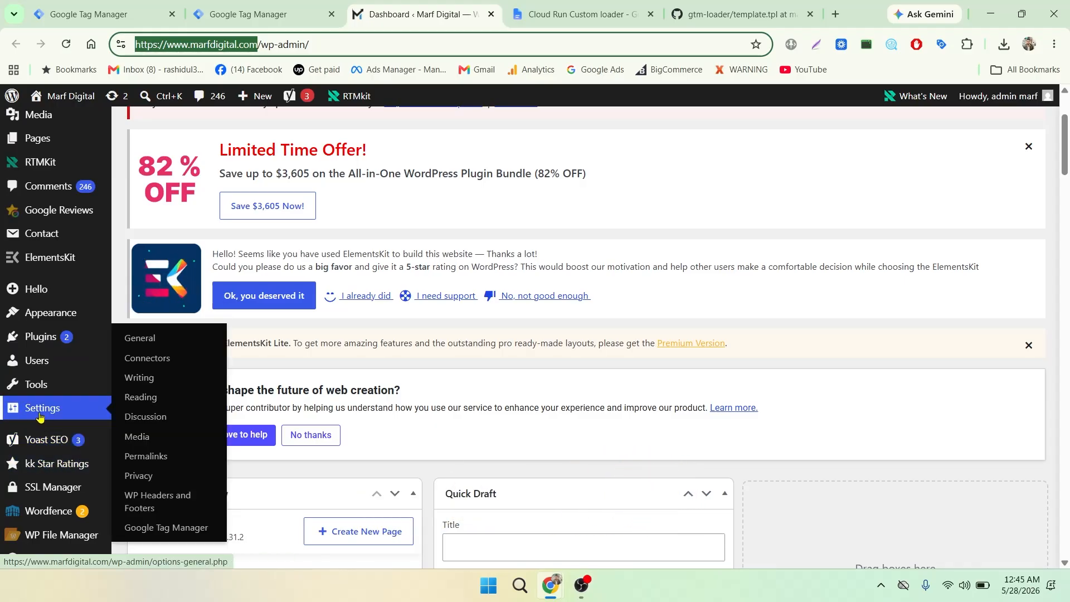
{"action": "mouse_move", "coordinate": [55, 319]}
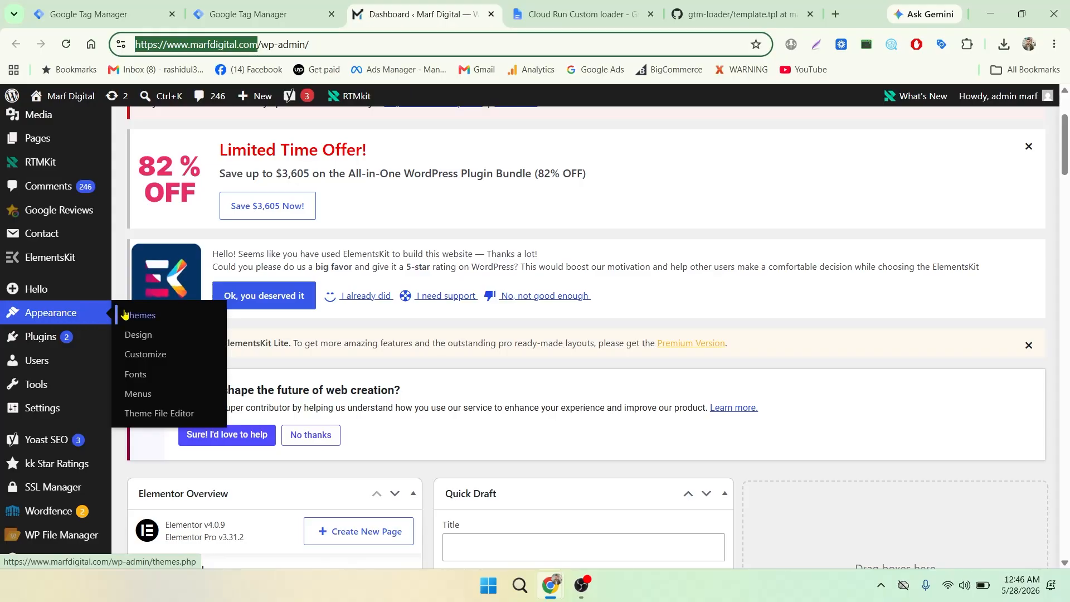
{"action": "left_click", "coordinate": [155, 341]}
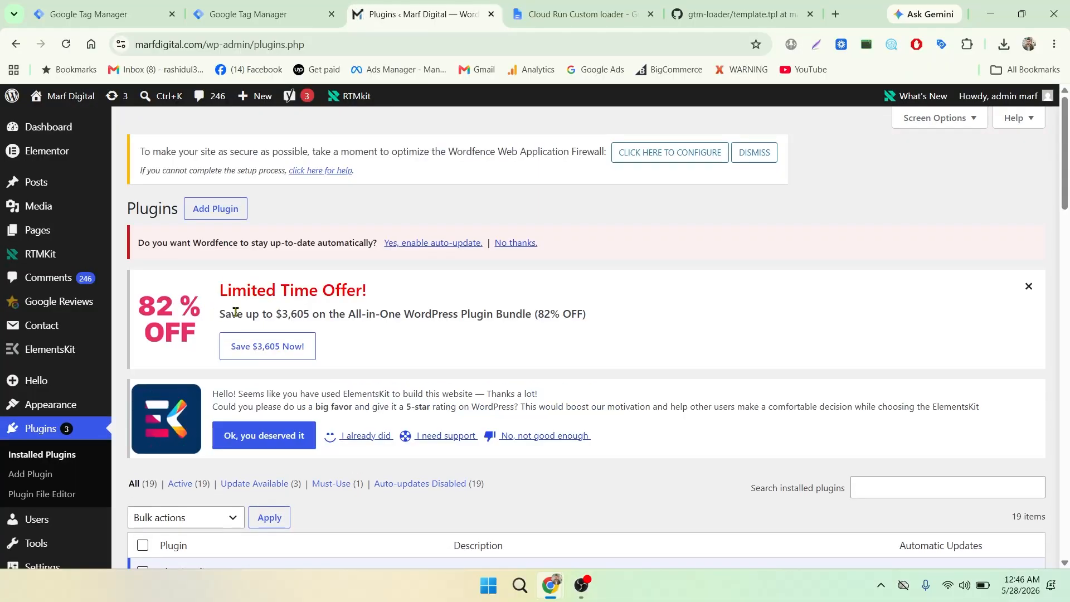
{"action": "scroll", "coordinate": [345, 330], "scroll_direction": "down", "scroll_amount": 1}
{"action": "scroll", "coordinate": [345, 333], "scroll_direction": "down", "scroll_amount": 15}
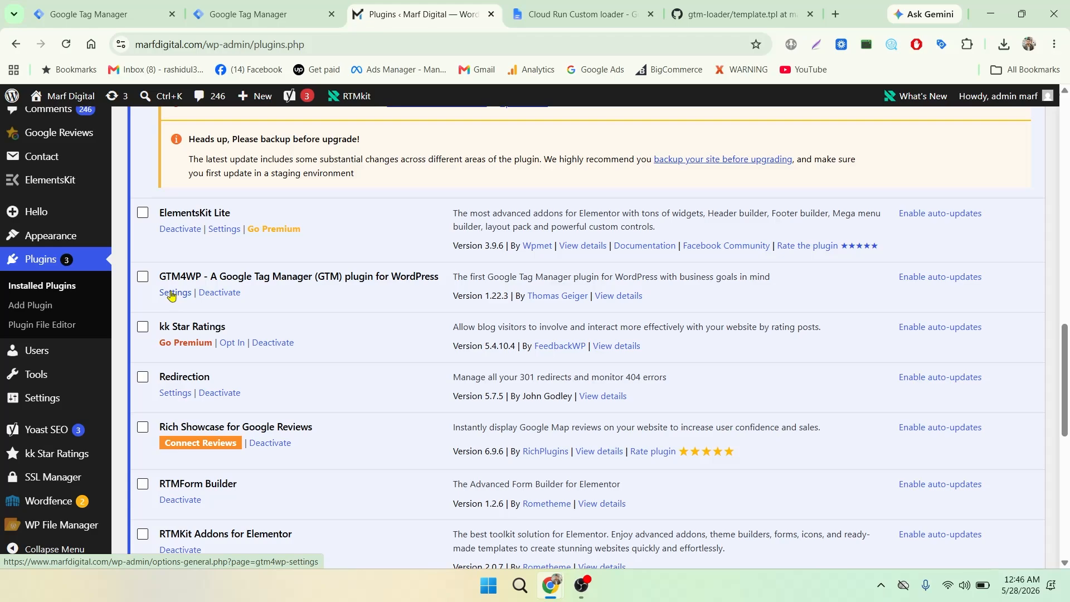
{"action": "left_click", "coordinate": [171, 295]}
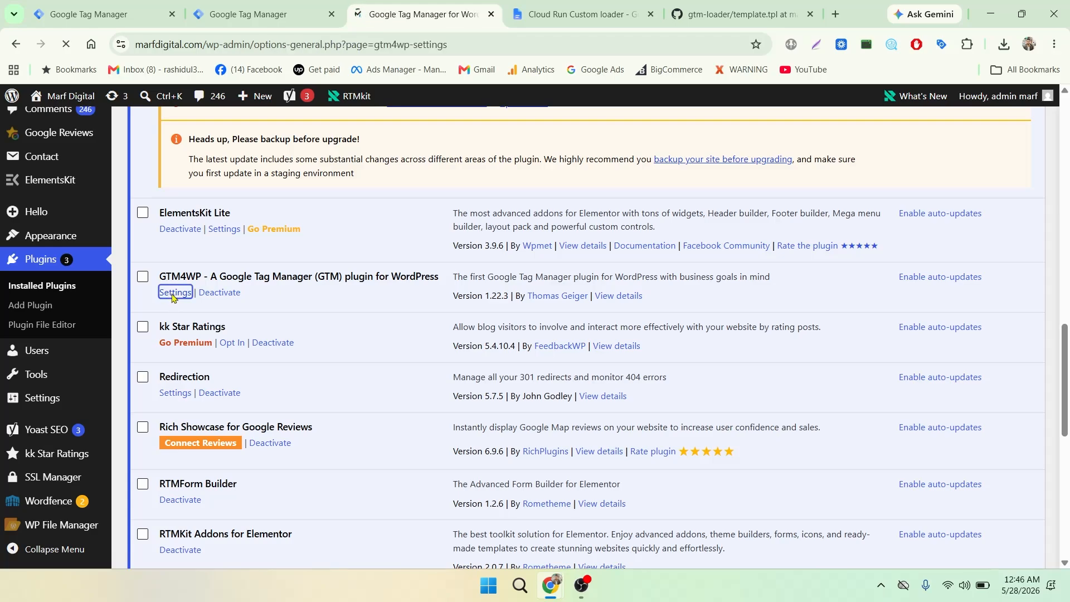
{"action": "scroll", "coordinate": [372, 292], "scroll_direction": "down", "scroll_amount": 5}
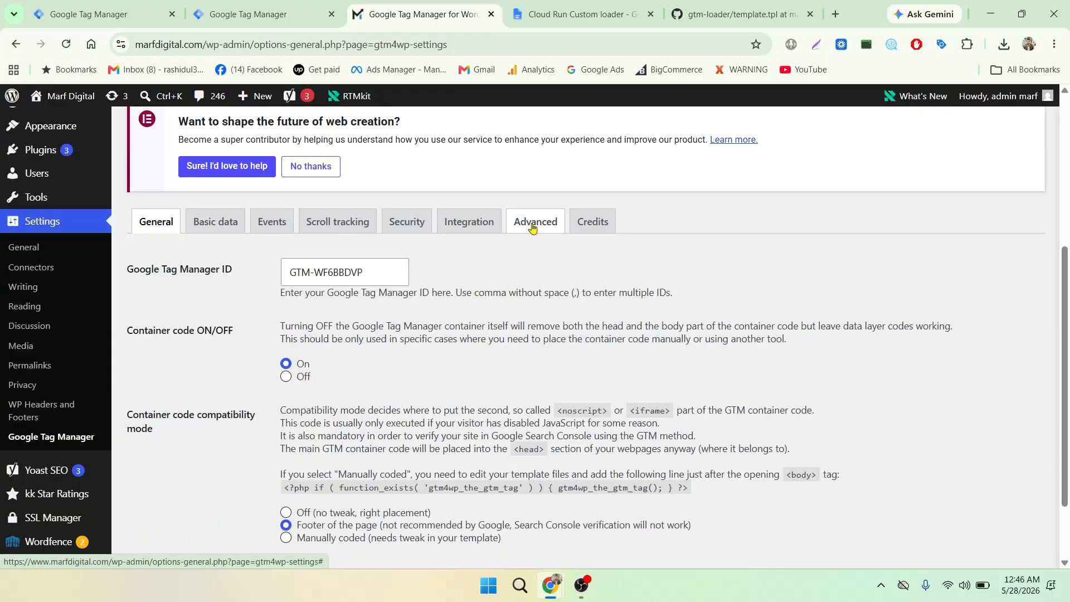
{"action": "left_click", "coordinate": [531, 224]}
{"action": "scroll", "coordinate": [567, 317], "scroll_direction": "down", "scroll_amount": 5}
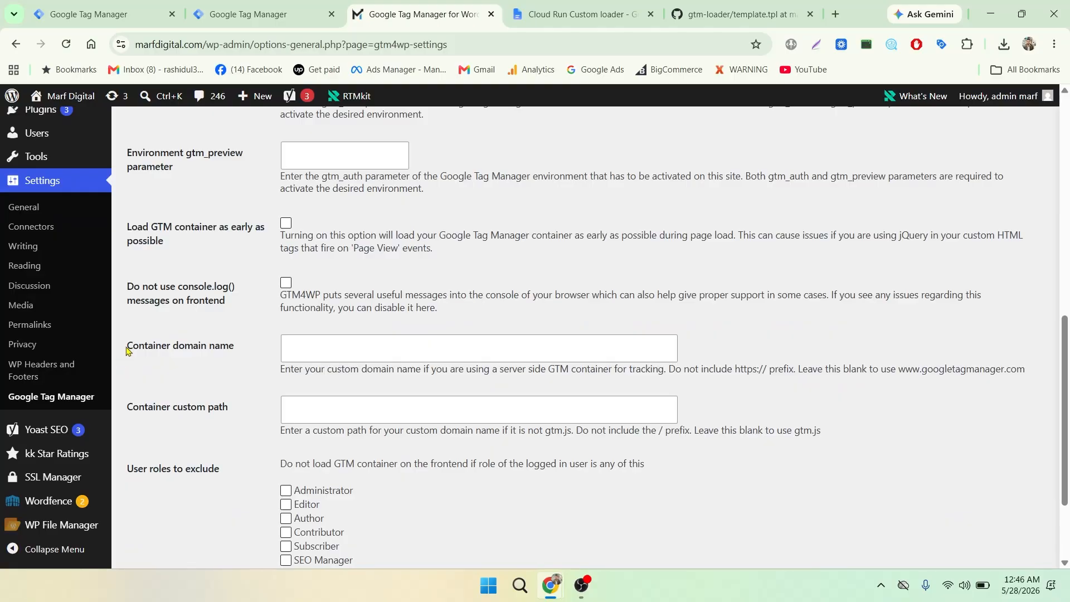
Set the plugin's container domain name to ss.marfdigital.com.
{"action": "left_click_drag", "start_coordinate": [129, 349], "coordinate": [235, 349]}
{"action": "left_click", "coordinate": [235, 349]}
{"action": "left_click", "coordinate": [310, 349]}
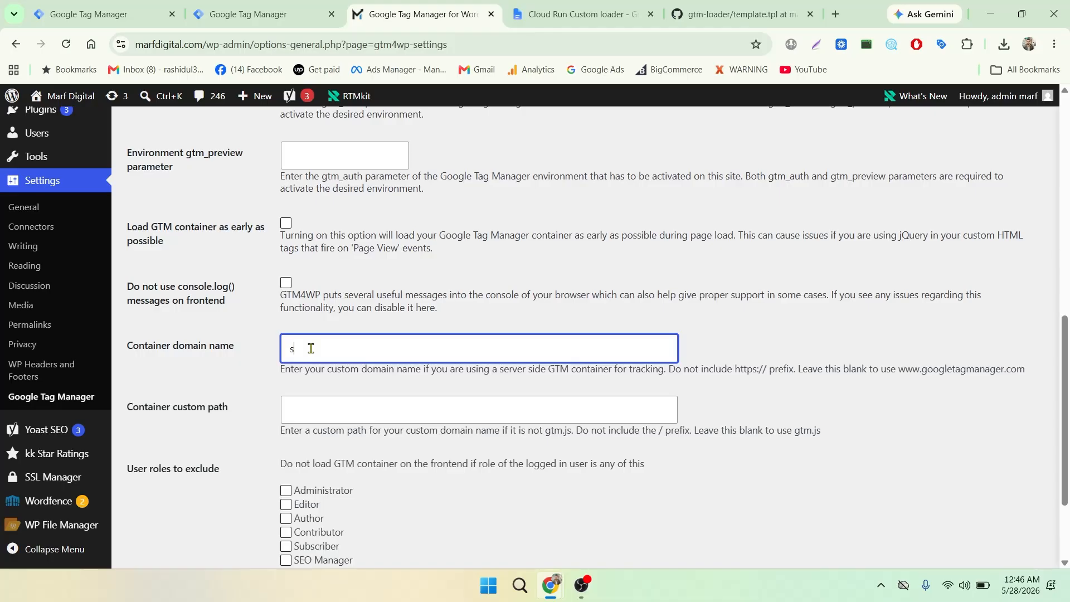
{"action": "type", "text": "ss.ma"}
{"action": "type", "text": "rfdig"}
{"action": "type", "text": "ital.c0"}
{"action": "type", "text": "m"}
Set the container custom path to core-lib.js and save the plugin settings.
{"action": "left_click", "coordinate": [312, 413]}
{"action": "type", "text": "c"}
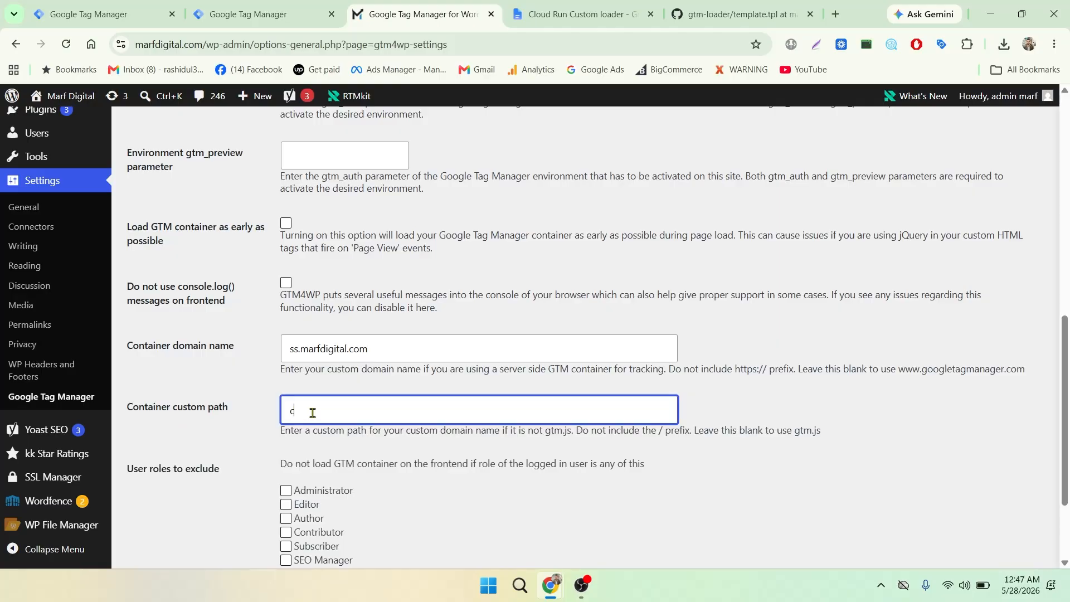
{"action": "type", "text": "ore-lib.js"}
{"action": "scroll", "coordinate": [389, 373], "scroll_direction": "down", "scroll_amount": 3}
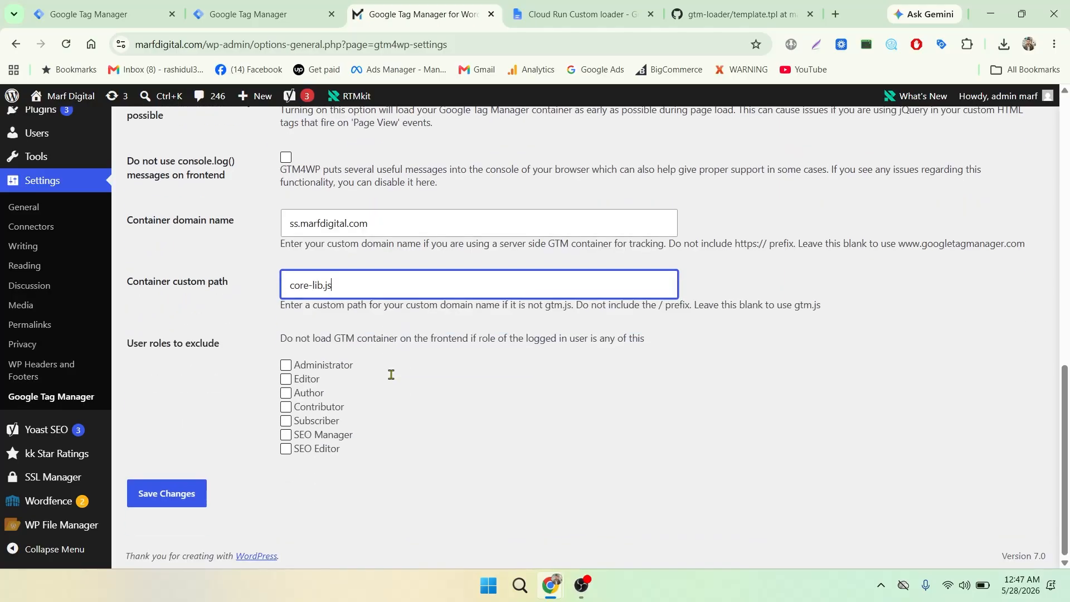
{"action": "left_click", "coordinate": [157, 496]}
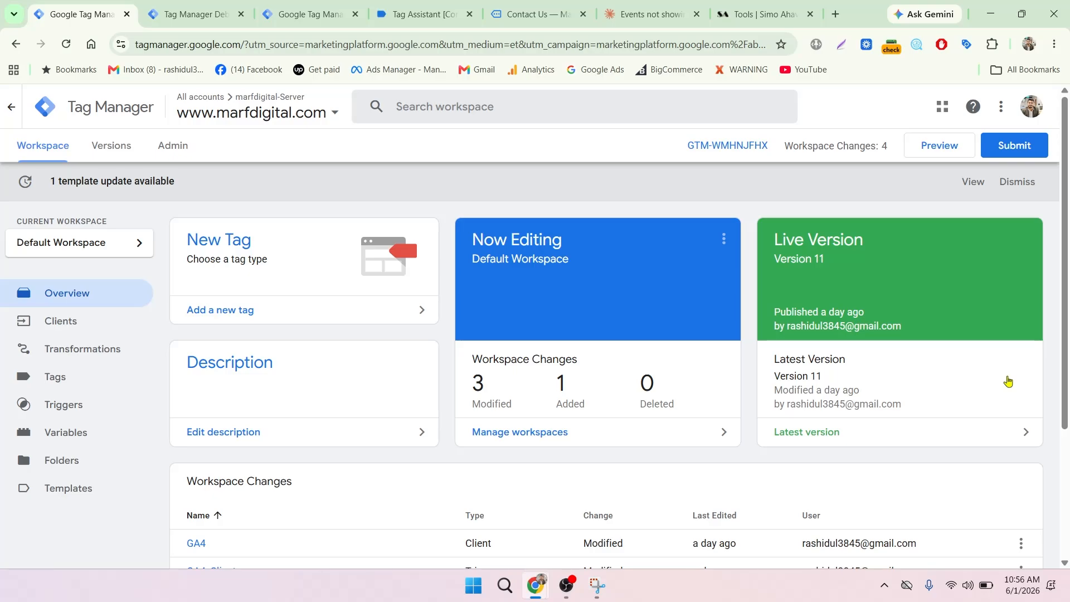
Review the GTM Loader Client's priority, request path, container ID, encoding header and allowed origins in the server container, then close it.
{"action": "left_click", "coordinate": [65, 328]}
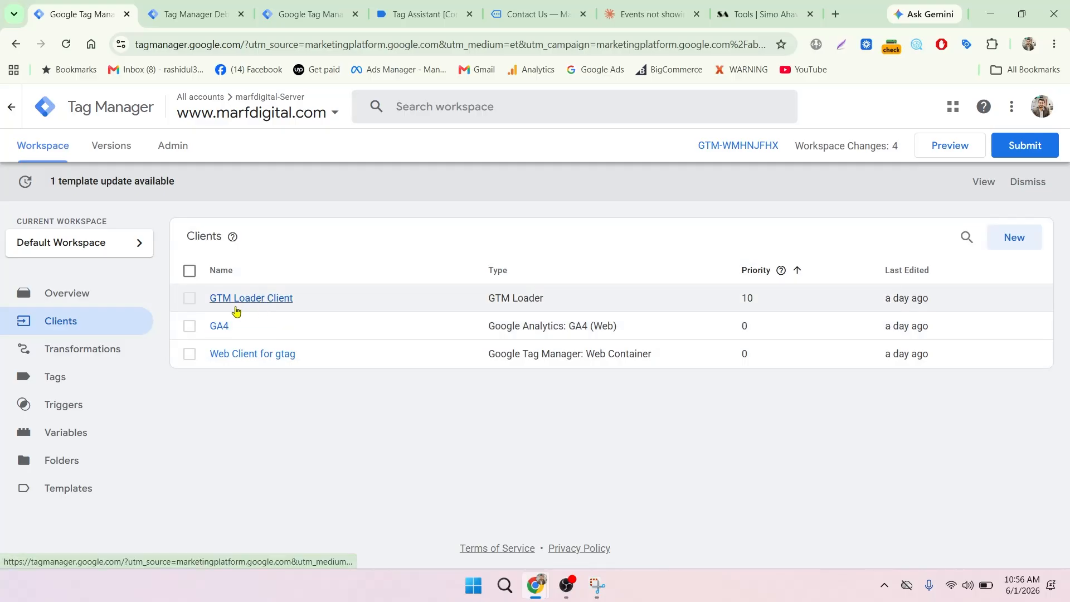
{"action": "left_click", "coordinate": [266, 305]}
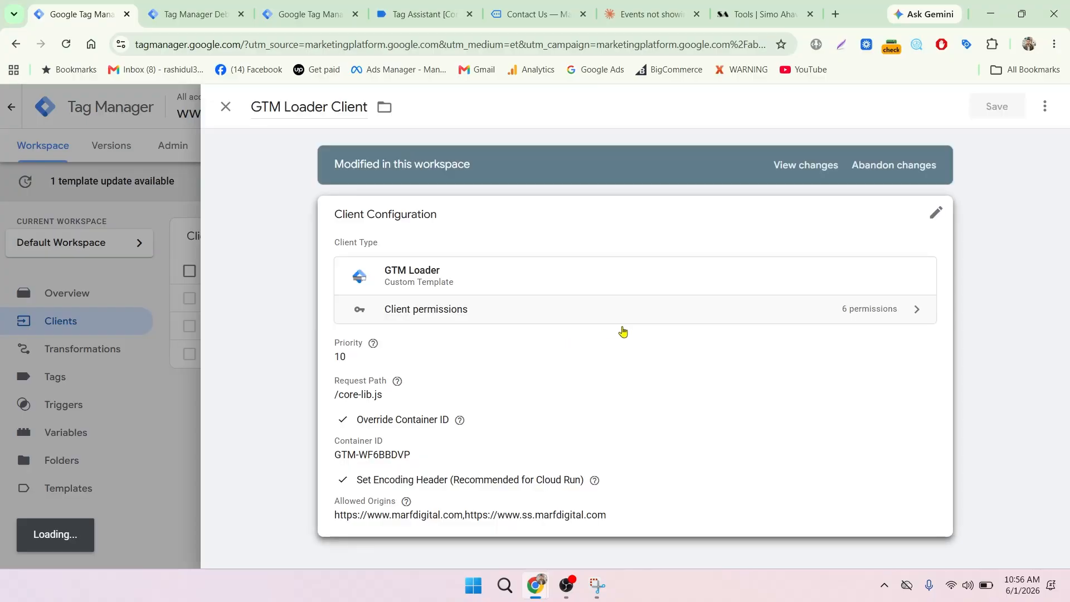
{"action": "left_click", "coordinate": [685, 346]}
{"action": "scroll", "coordinate": [658, 337], "scroll_direction": "down", "scroll_amount": 2}
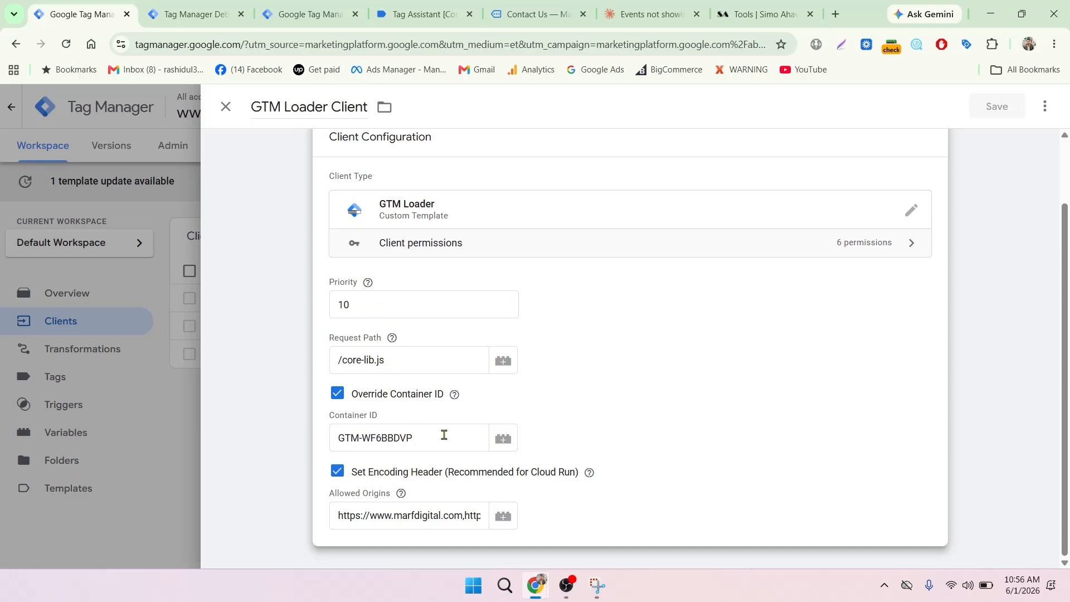
{"action": "left_click_drag", "start_coordinate": [444, 434], "coordinate": [332, 436]}
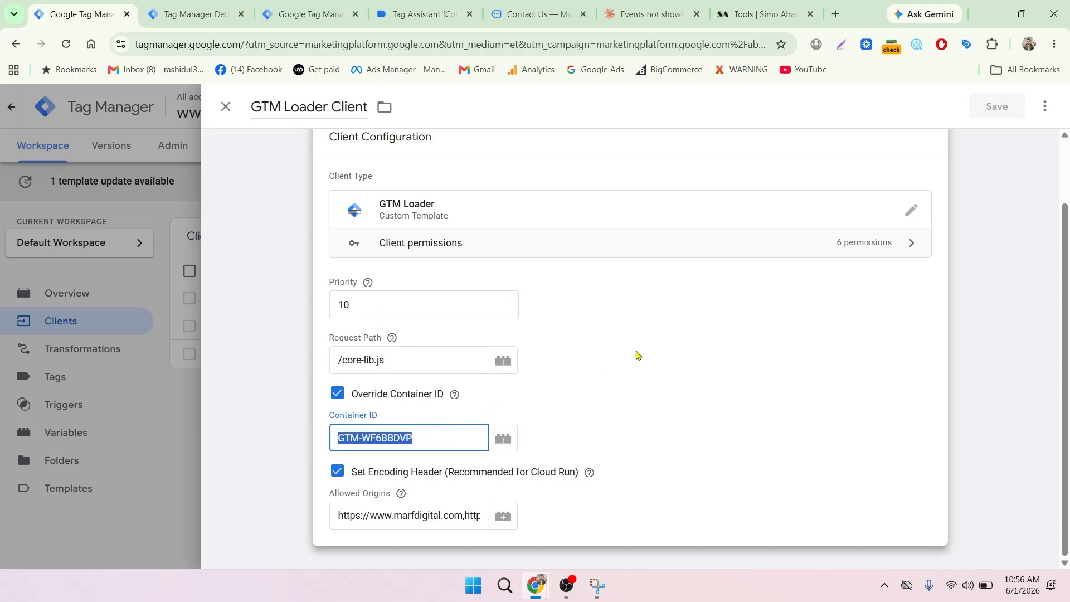
{"action": "left_click", "coordinate": [589, 473]}
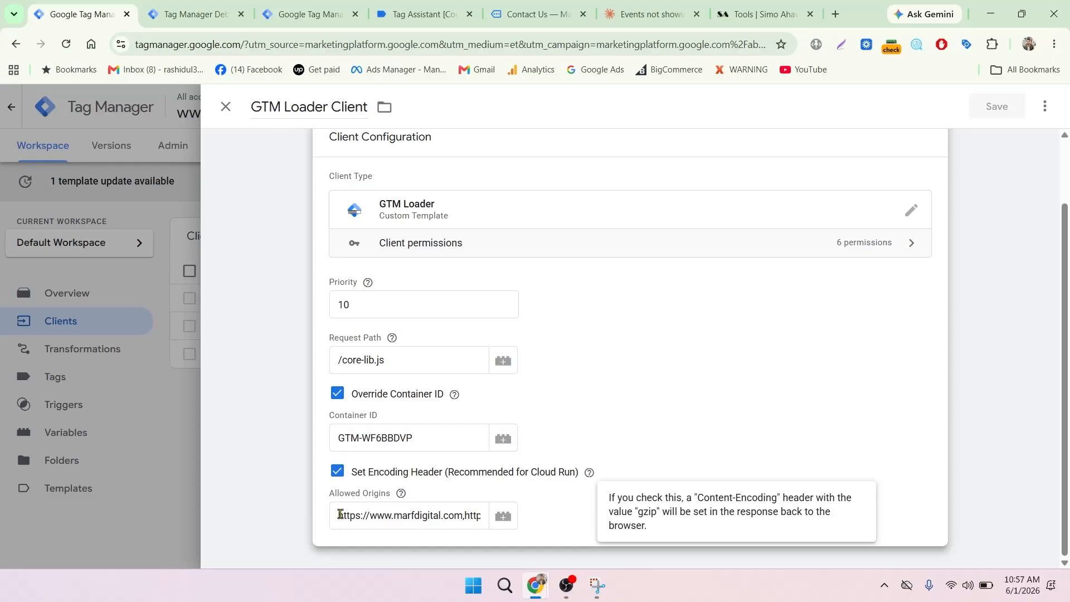
{"action": "left_click_drag", "start_coordinate": [337, 517], "coordinate": [517, 538]}
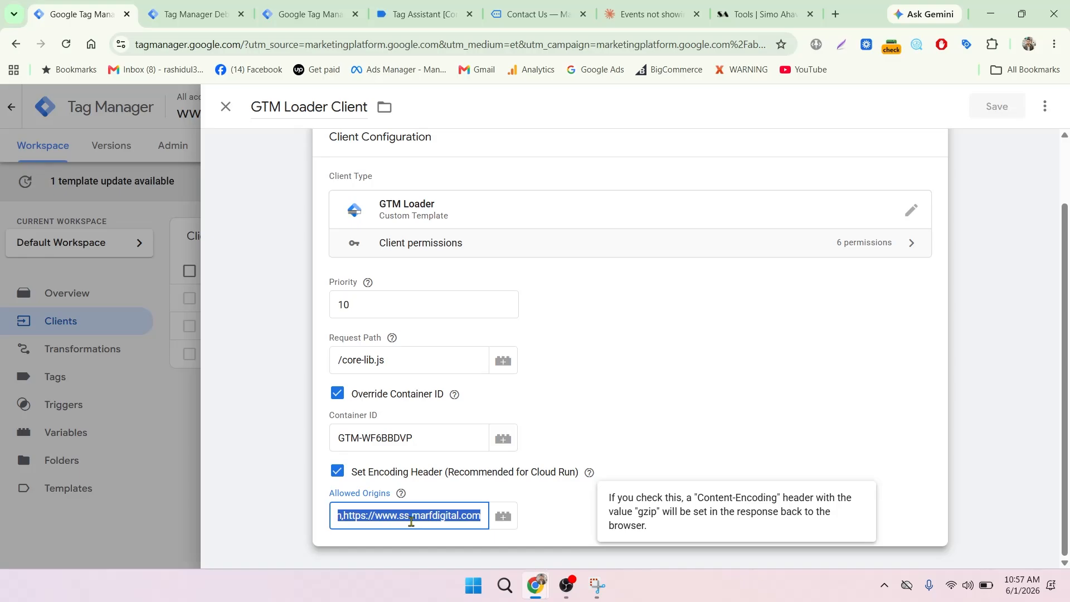
{"action": "left_click", "coordinate": [225, 106]}
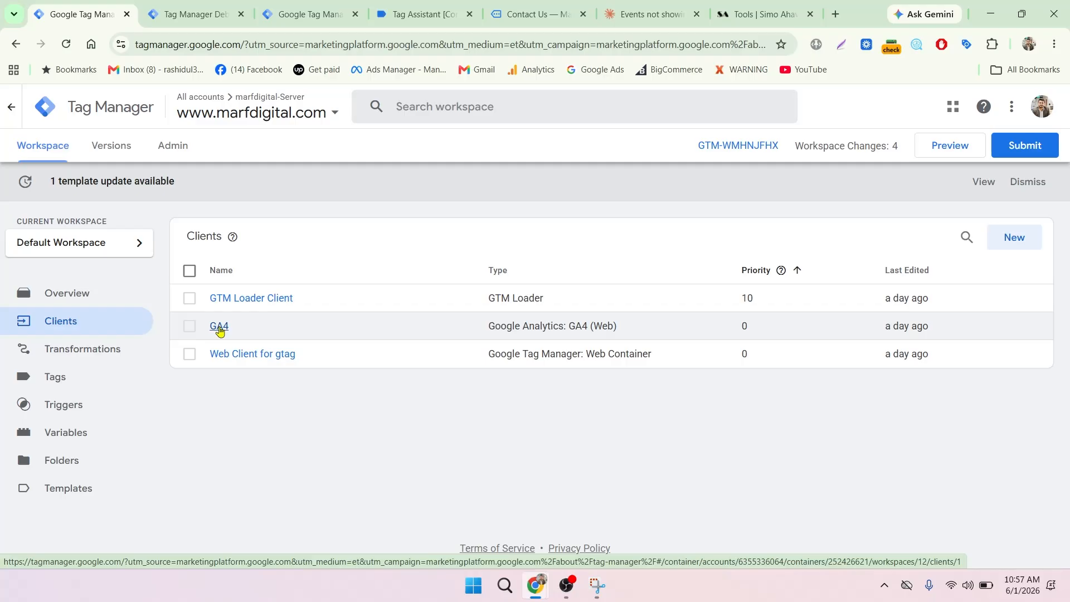
Review the GA4 client's activation criteria, client identification and server cookie settings, then close it without changes.
{"action": "left_click", "coordinate": [219, 328]}
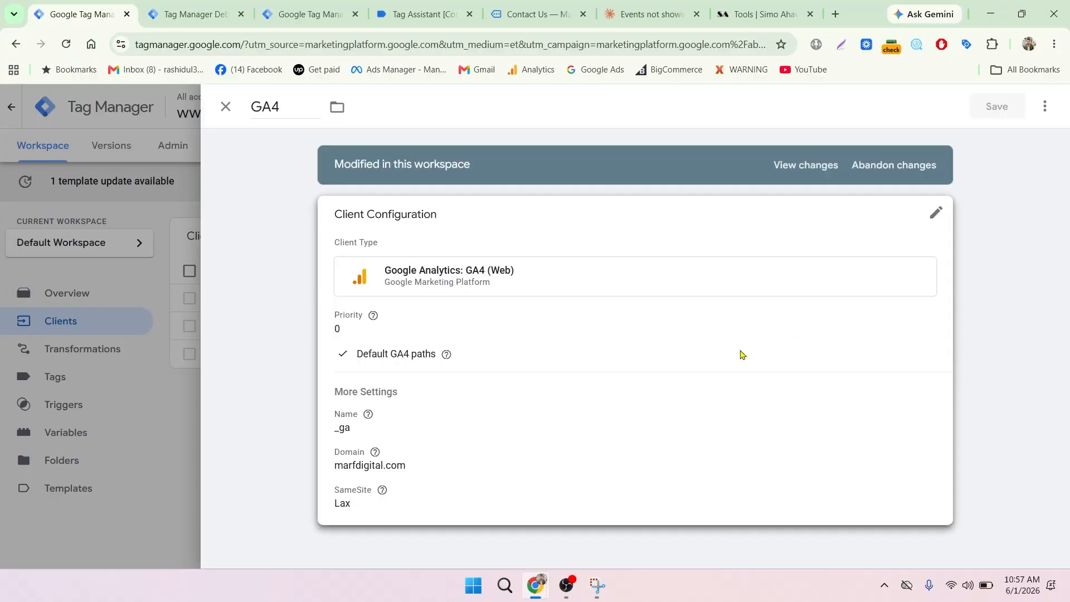
{"action": "left_click", "coordinate": [741, 354]}
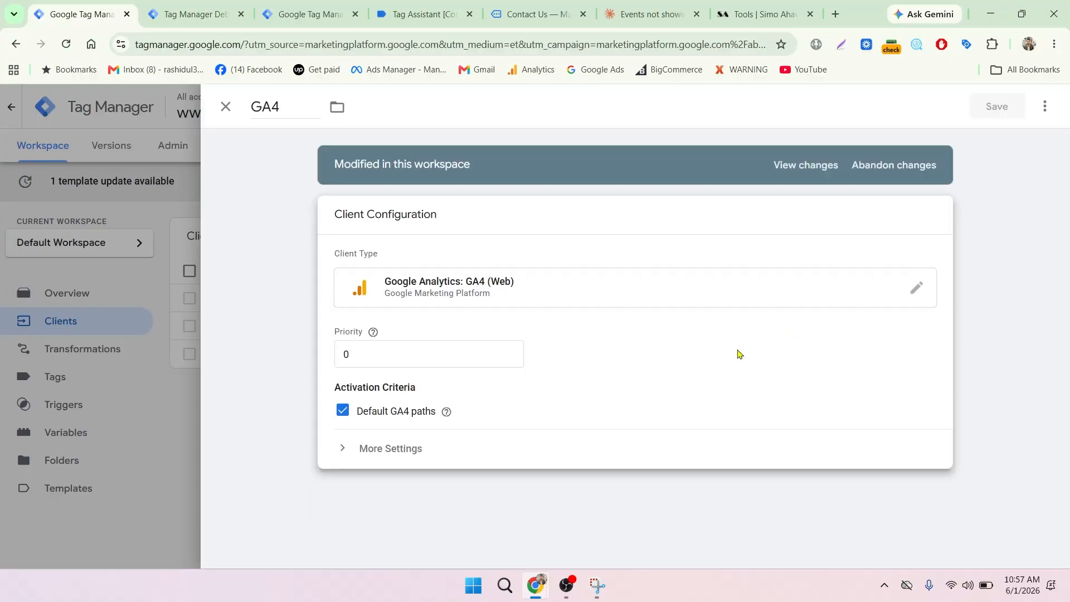
{"action": "left_click", "coordinate": [381, 456]}
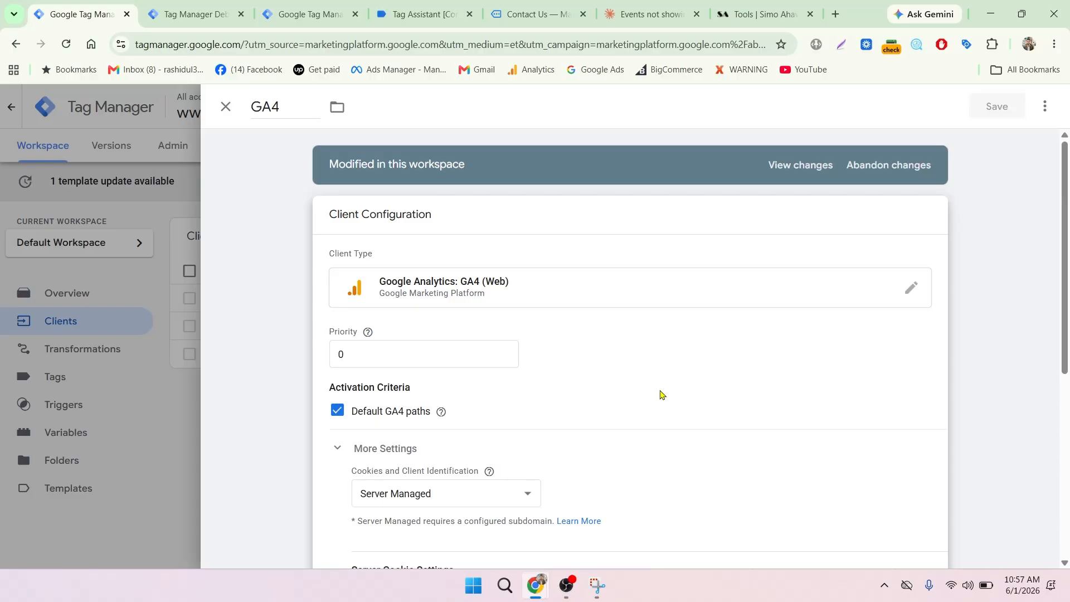
{"action": "scroll", "coordinate": [661, 394], "scroll_direction": "down", "scroll_amount": 4}
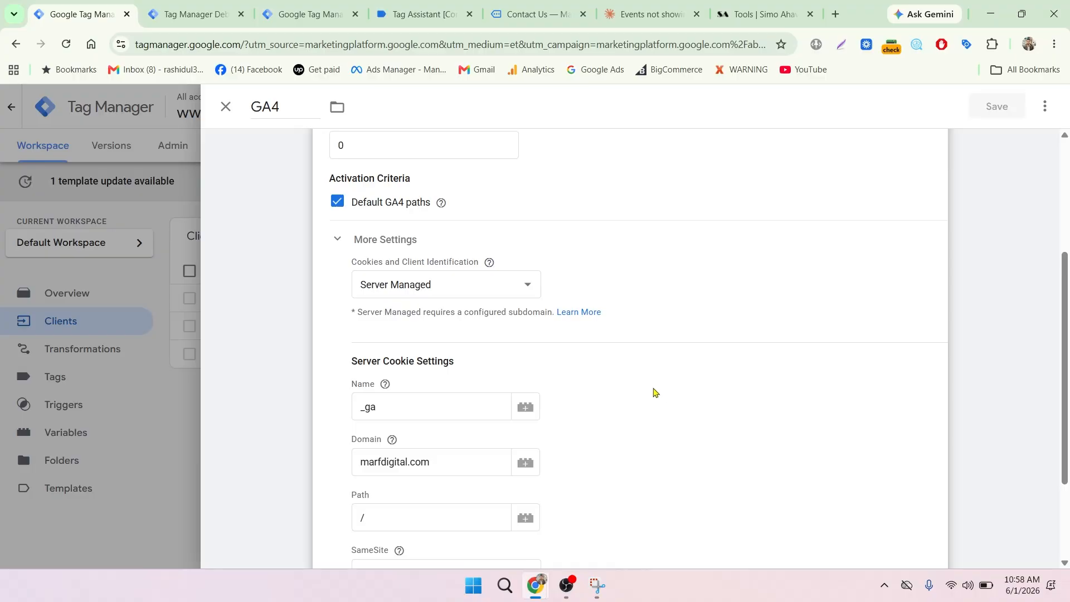
{"action": "scroll", "coordinate": [660, 392], "scroll_direction": "down", "scroll_amount": 3}
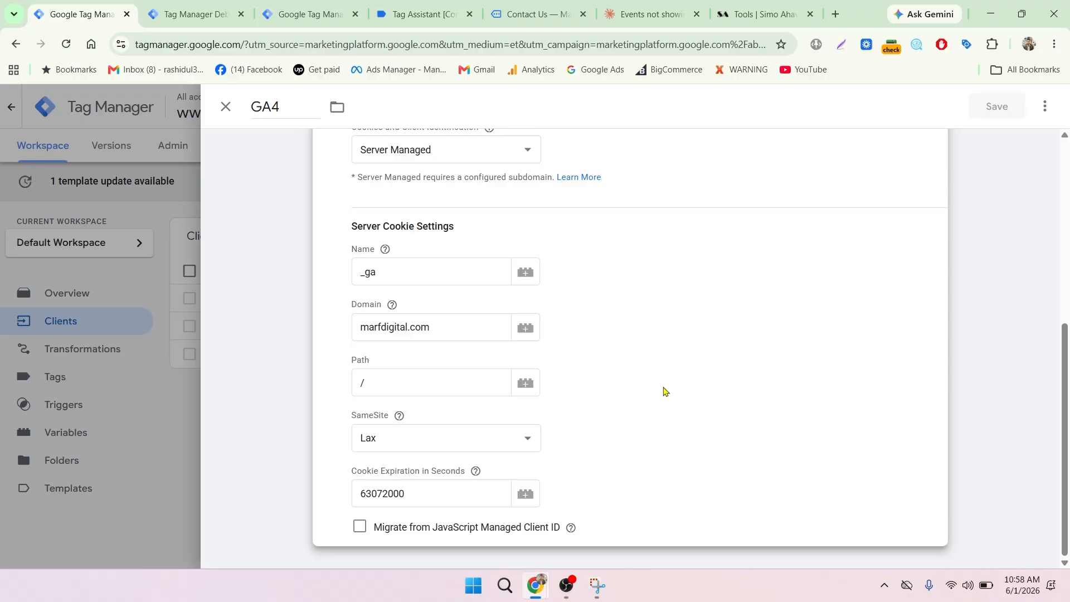
{"action": "left_click", "coordinate": [225, 111]}
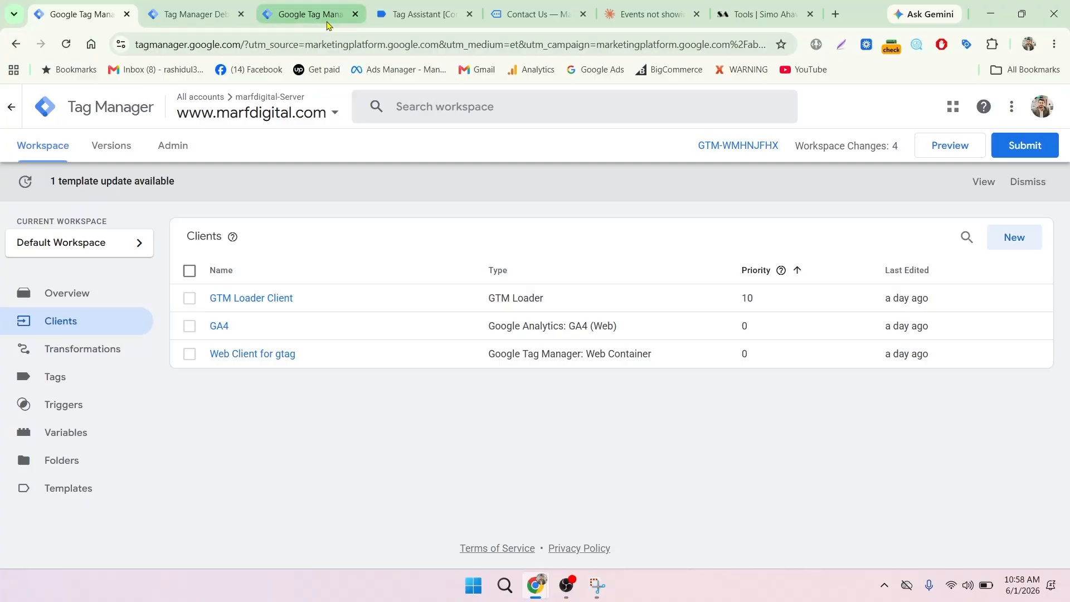
Examine the latest gtag/js request in the server container's preview, checking its claiming client and the measurement ID in its URL.
{"action": "left_click", "coordinate": [404, 11]}
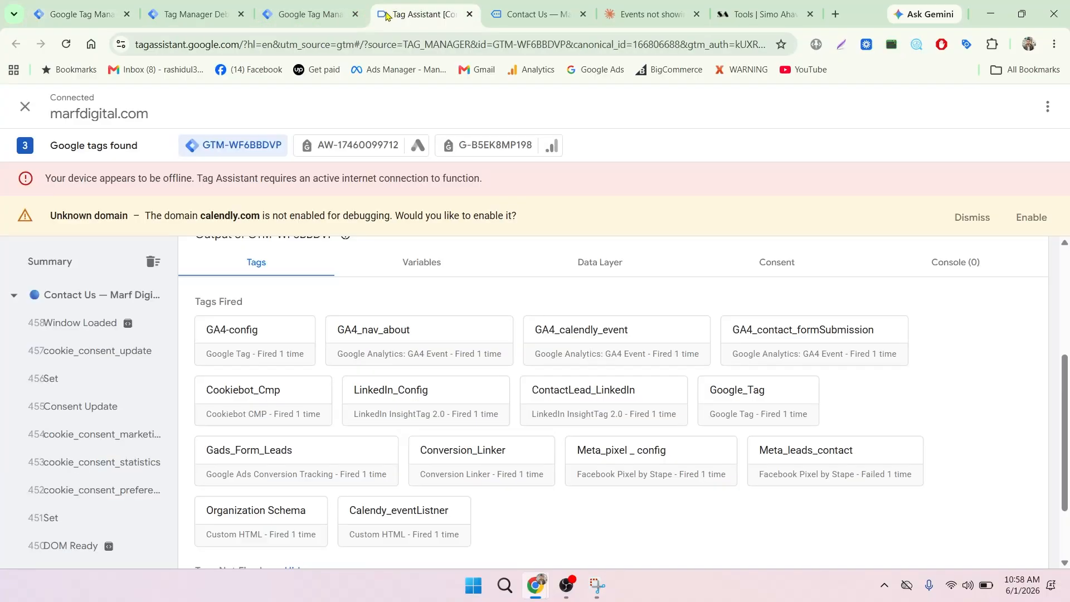
{"action": "left_click", "coordinate": [206, 16]}
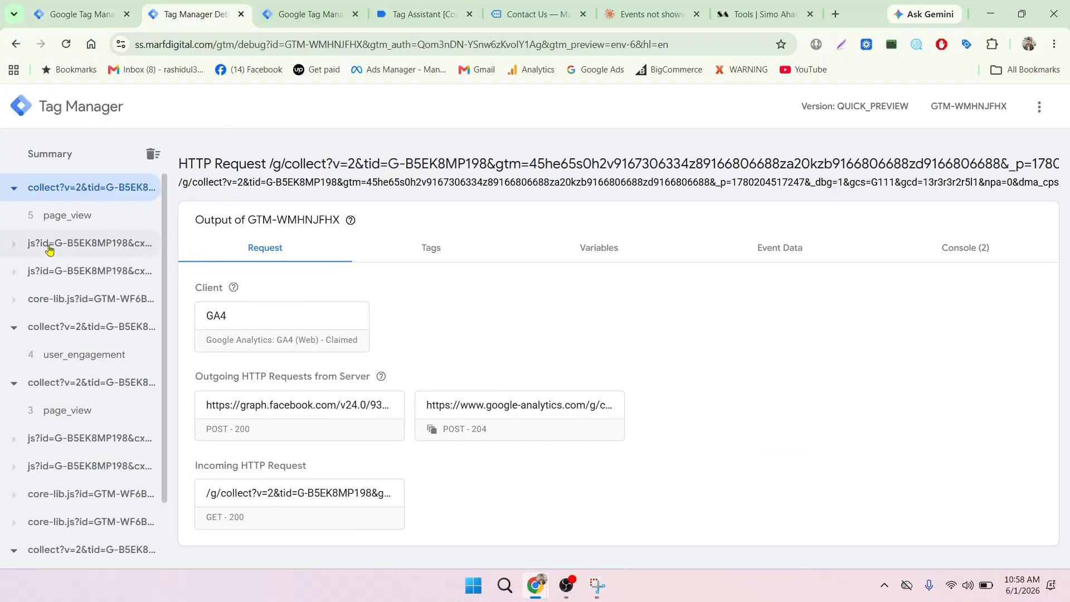
{"action": "left_click", "coordinate": [49, 246]}
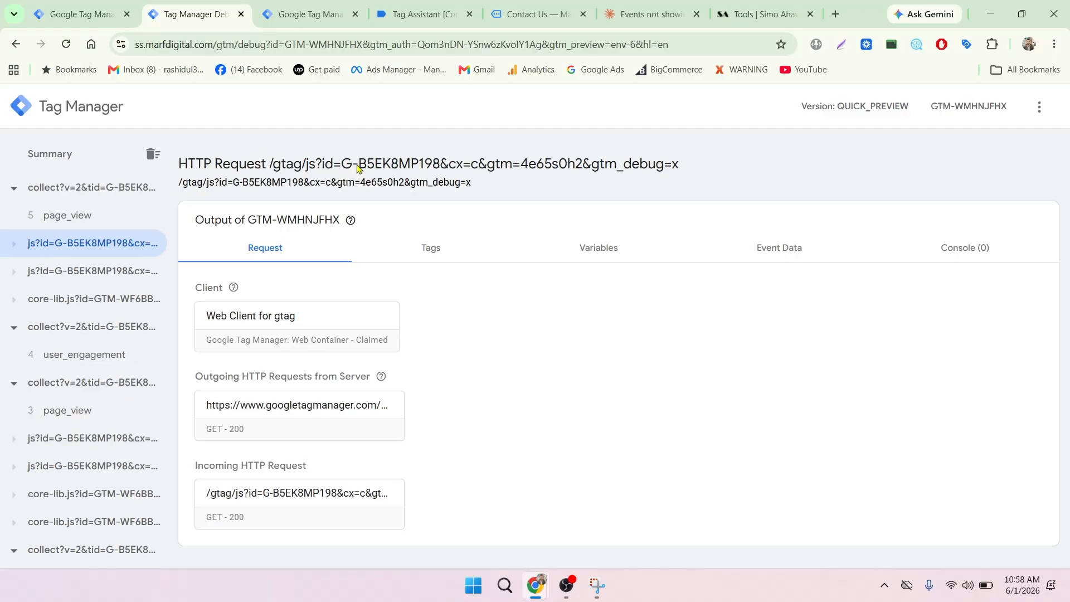
{"action": "left_click_drag", "start_coordinate": [342, 166], "coordinate": [442, 166]}
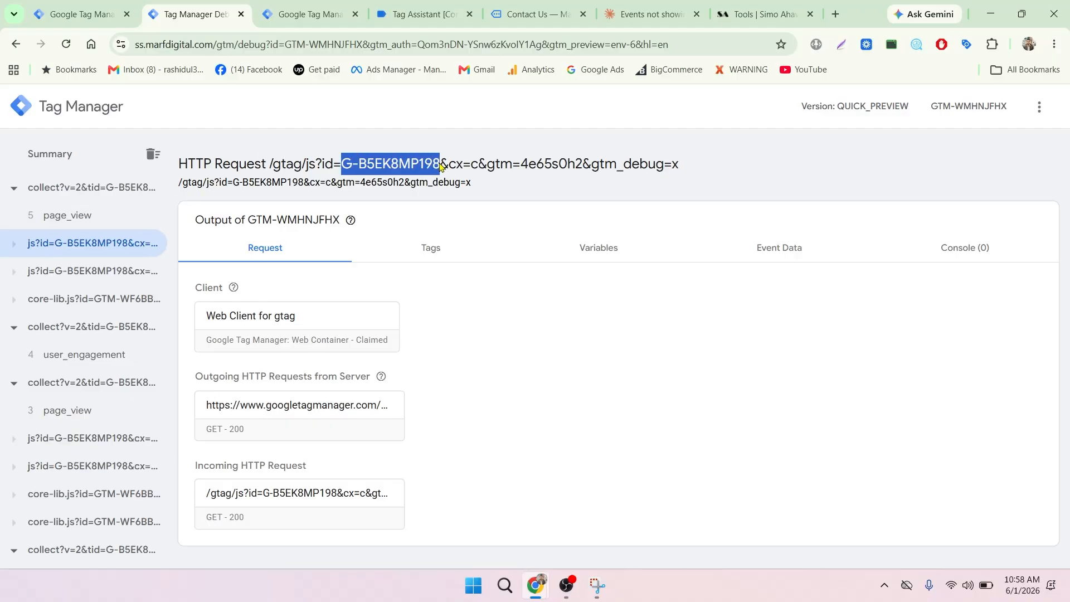
Check the gtag/js path in the previewed request's URL, then view the Web Client for gtag in the server container and close it.
{"action": "left_click", "coordinate": [274, 168]}
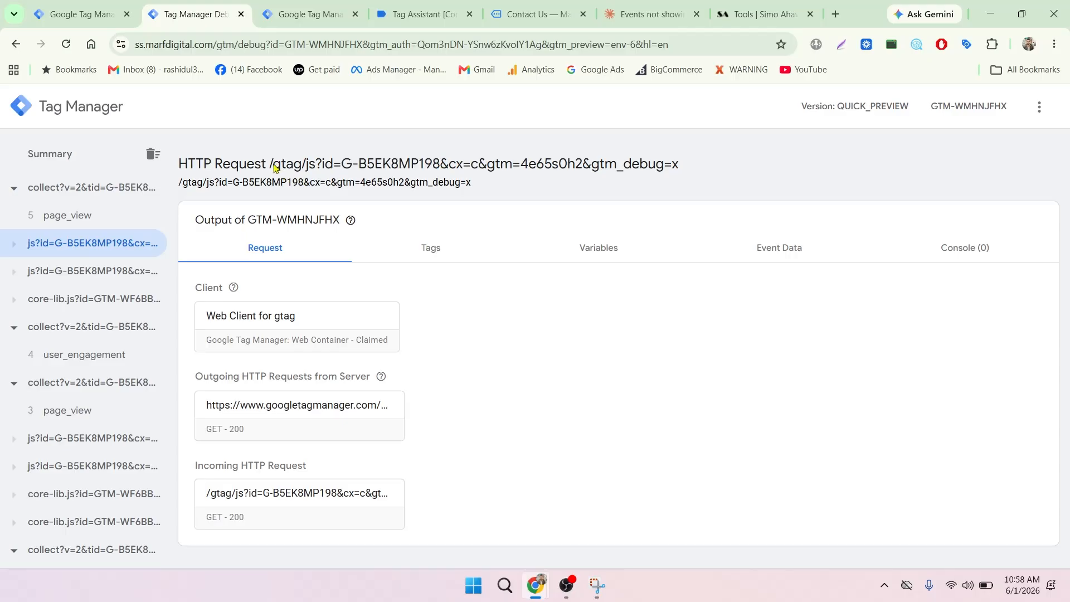
{"action": "left_click_drag", "start_coordinate": [274, 168], "coordinate": [314, 167]}
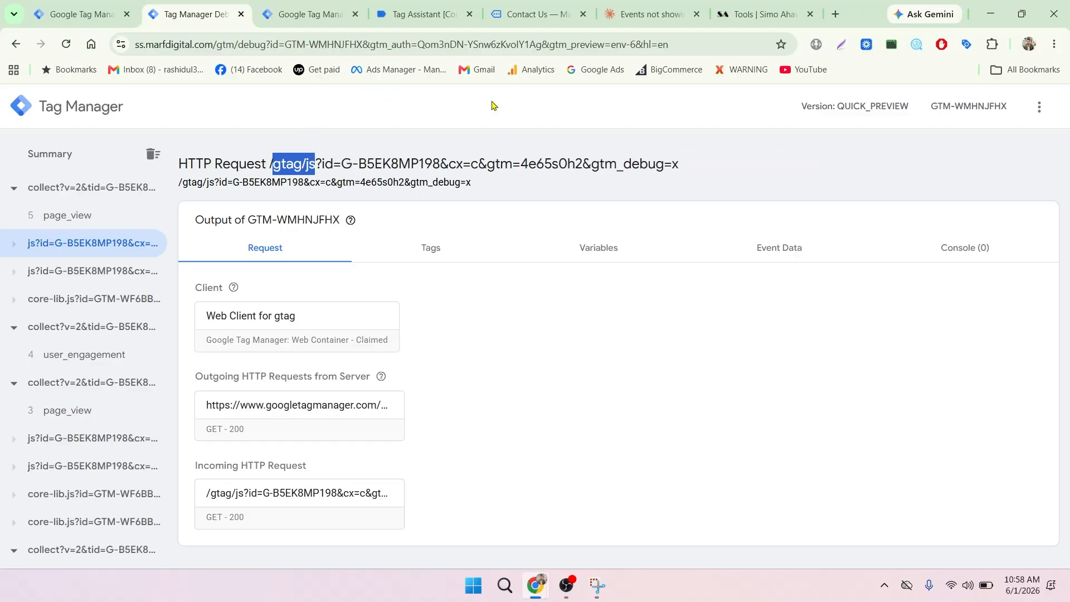
{"action": "left_click", "coordinate": [95, 17]}
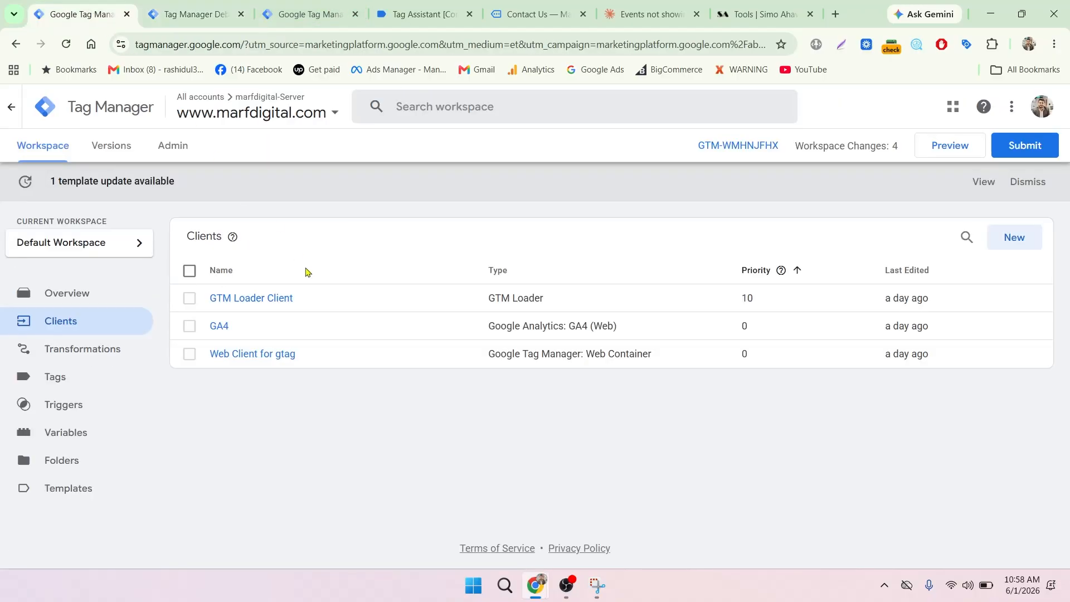
{"action": "left_click", "coordinate": [254, 354]}
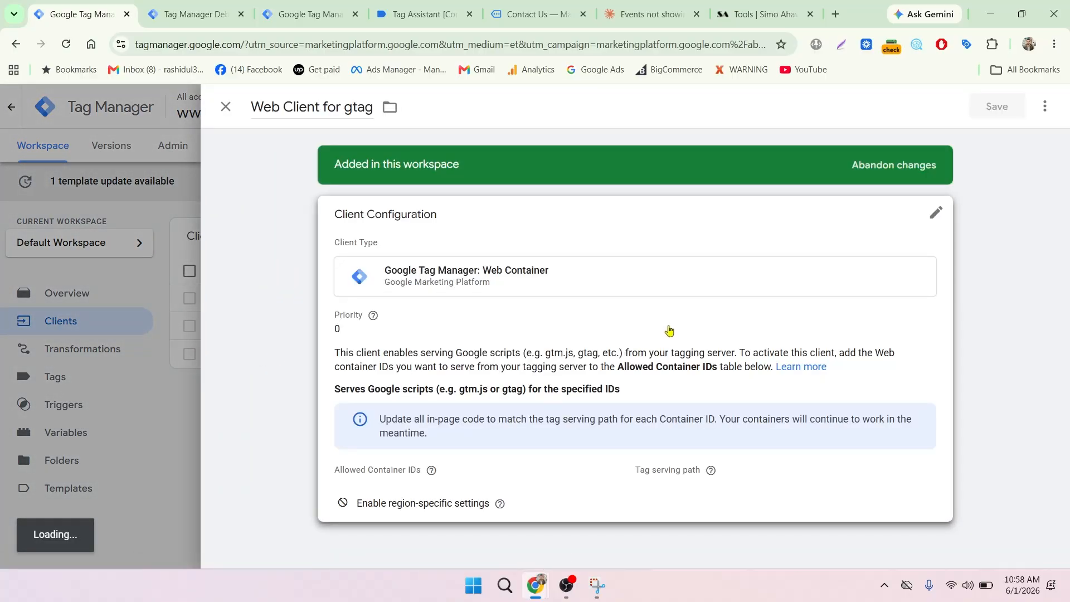
{"action": "left_click", "coordinate": [226, 106]}
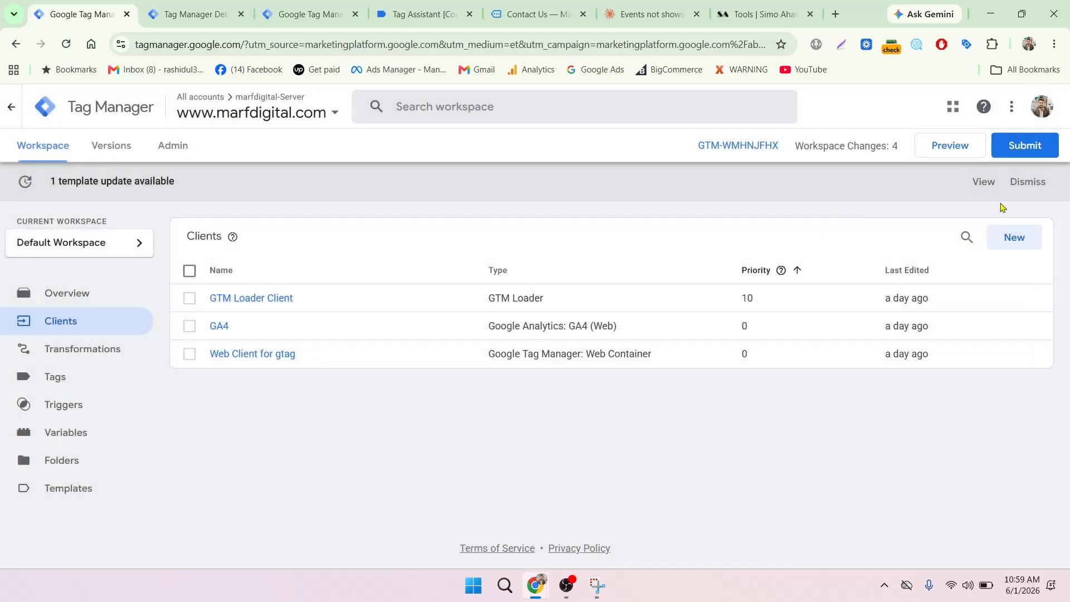
Try creating a Google Tag Manager: Web Container client with an allowed container ID row, then discard it.
{"action": "left_click", "coordinate": [1016, 238]}
{"action": "left_click", "coordinate": [885, 258]}
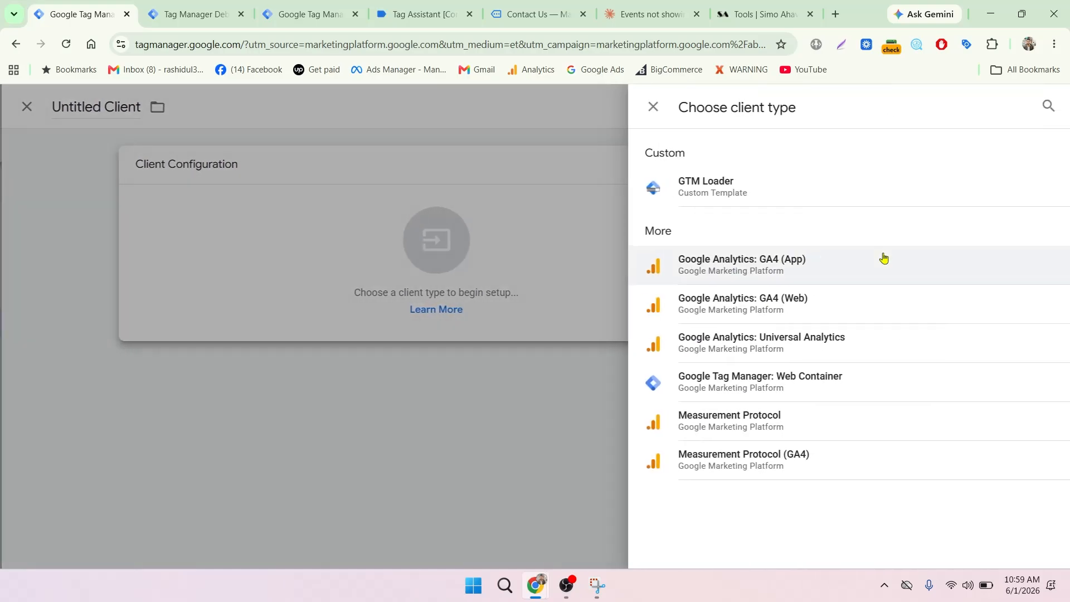
{"action": "left_click", "coordinate": [787, 393]}
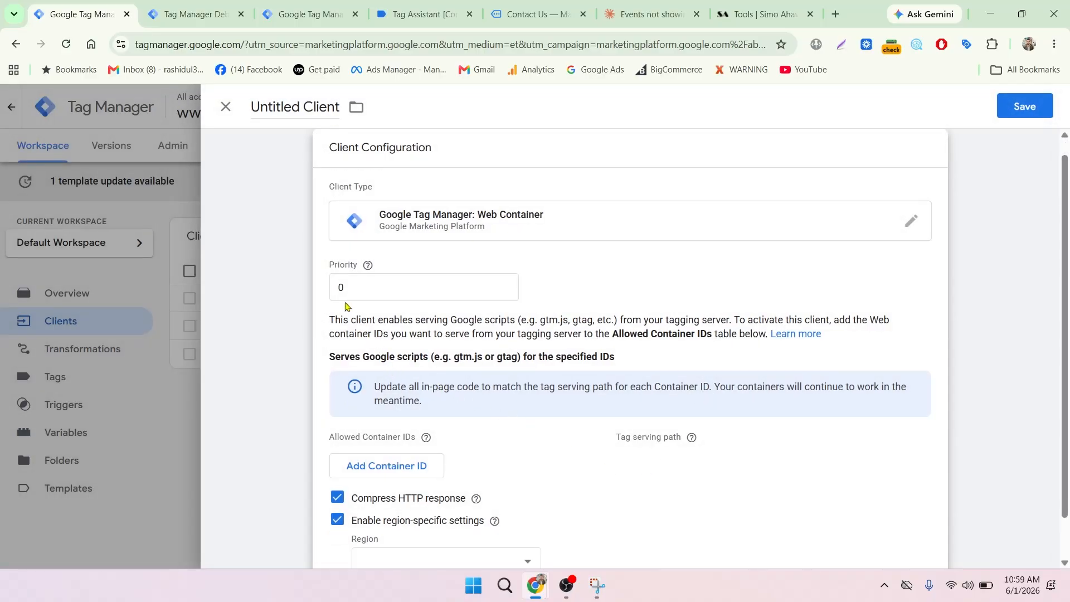
{"action": "scroll", "coordinate": [378, 297], "scroll_direction": "down", "scroll_amount": 1}
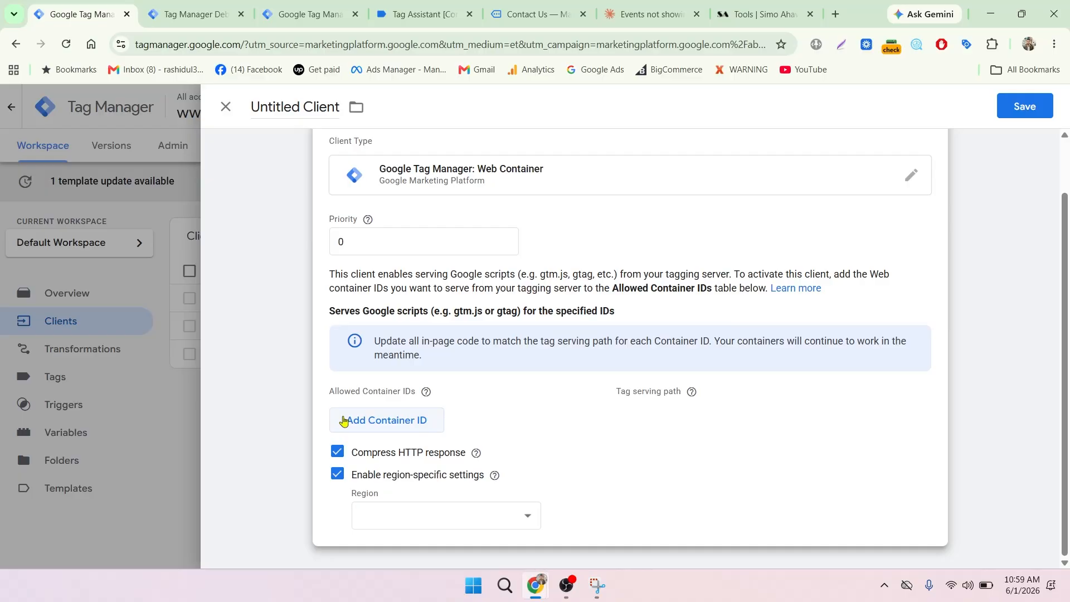
{"action": "left_click", "coordinate": [372, 422]}
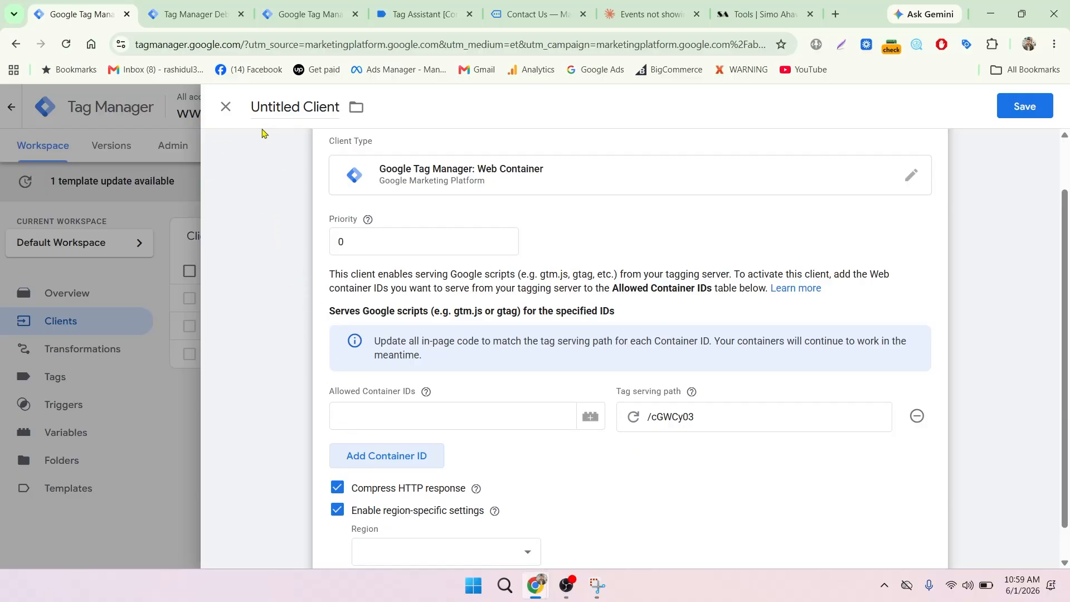
{"action": "left_click", "coordinate": [226, 106]}
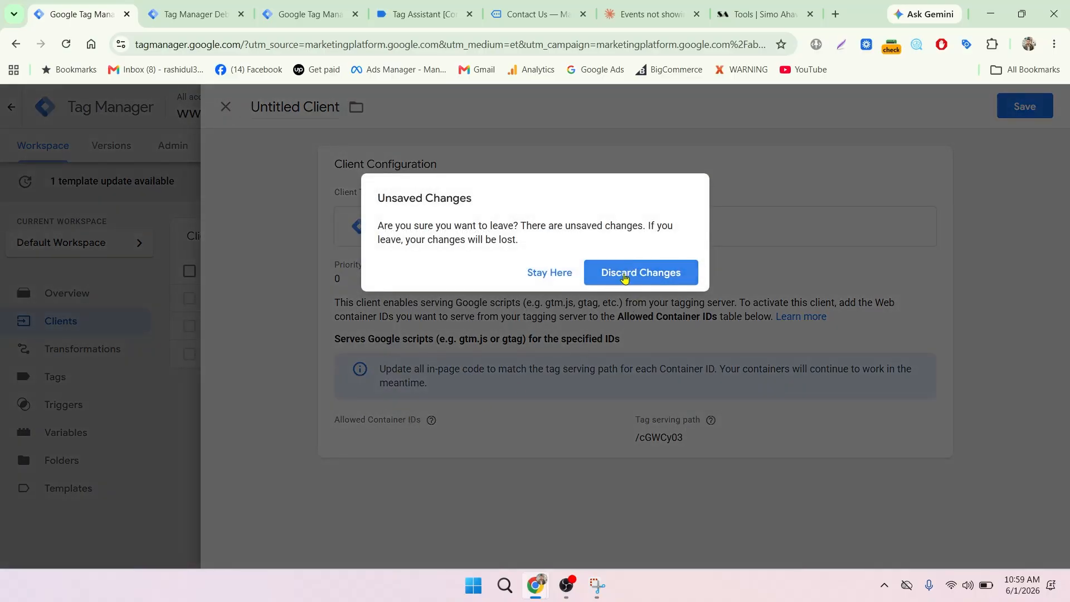
{"action": "left_click", "coordinate": [624, 274]}
Review the Web Client for gtag's allowed container ID, tag serving path and compression settings, then close it without changes.
{"action": "left_click", "coordinate": [241, 356]}
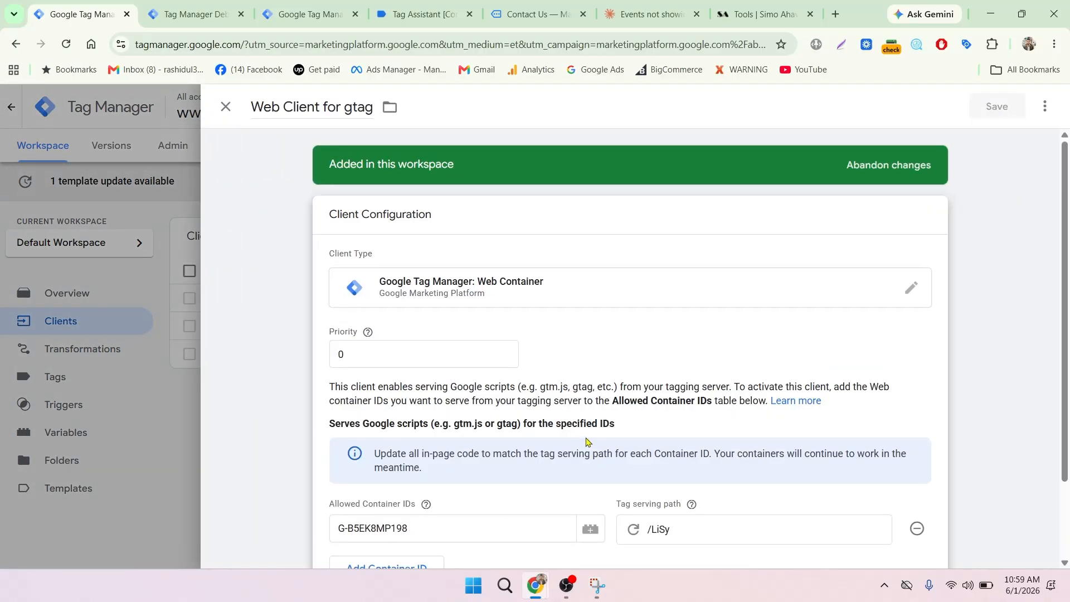
{"action": "scroll", "coordinate": [587, 442], "scroll_direction": "down", "scroll_amount": 2}
{"action": "left_click_drag", "start_coordinate": [435, 437], "coordinate": [331, 436]}
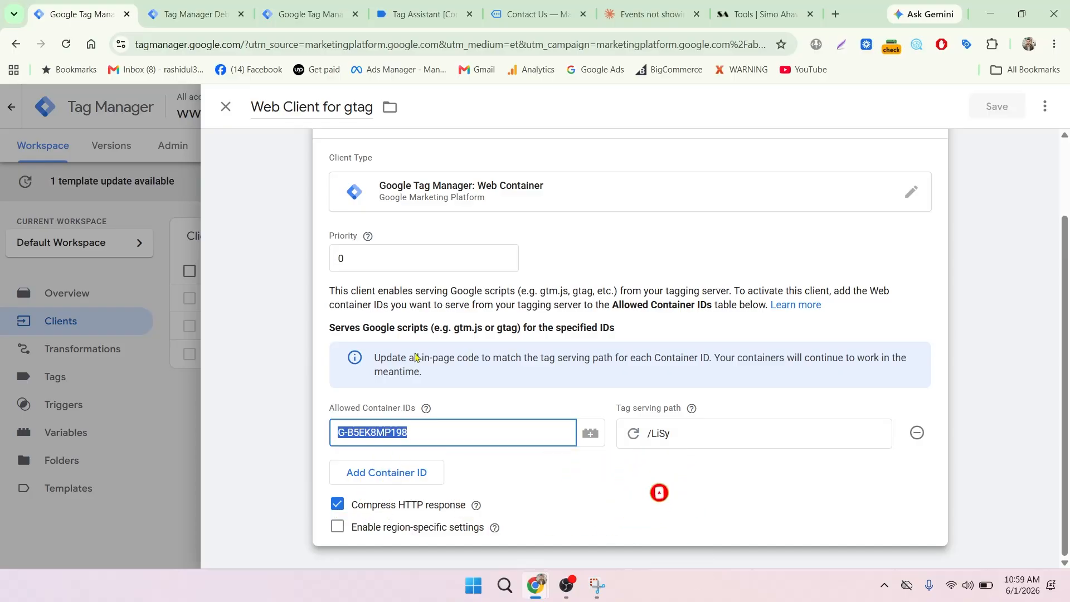
{"action": "left_click", "coordinate": [224, 111]}
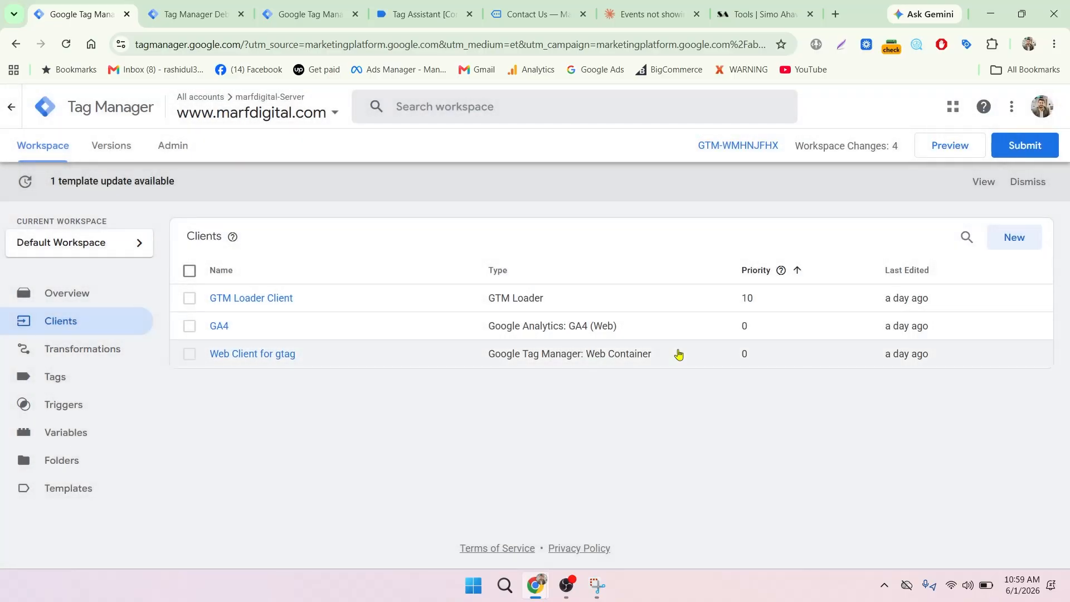
Review the GA4_SS_Config tag's configuration and its GA4_Client firing trigger in the server container, then close both without changes.
{"action": "left_click", "coordinate": [84, 387]}
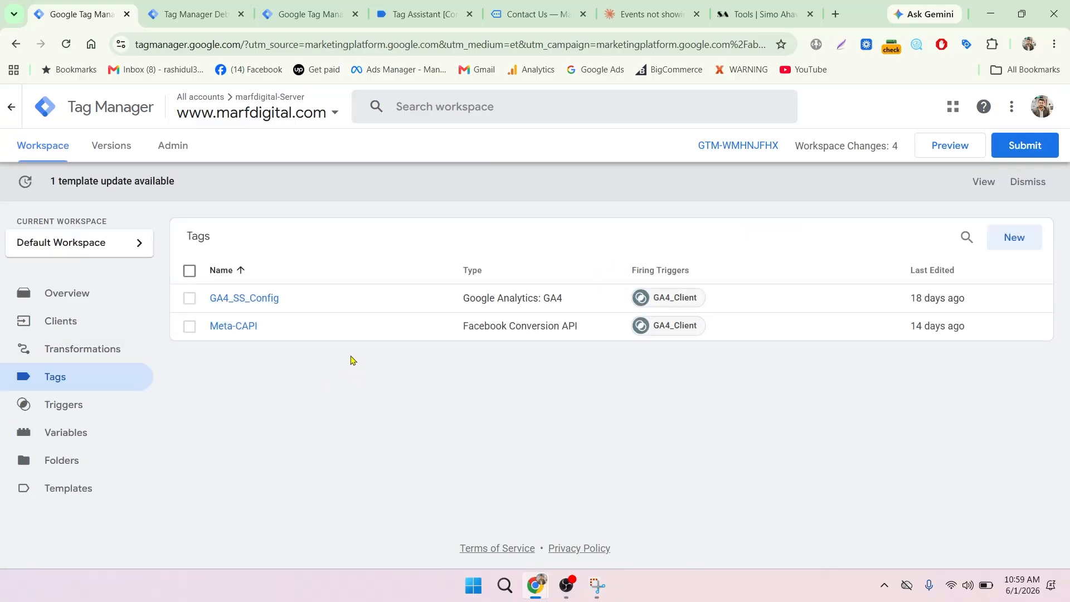
{"action": "left_click", "coordinate": [250, 303]}
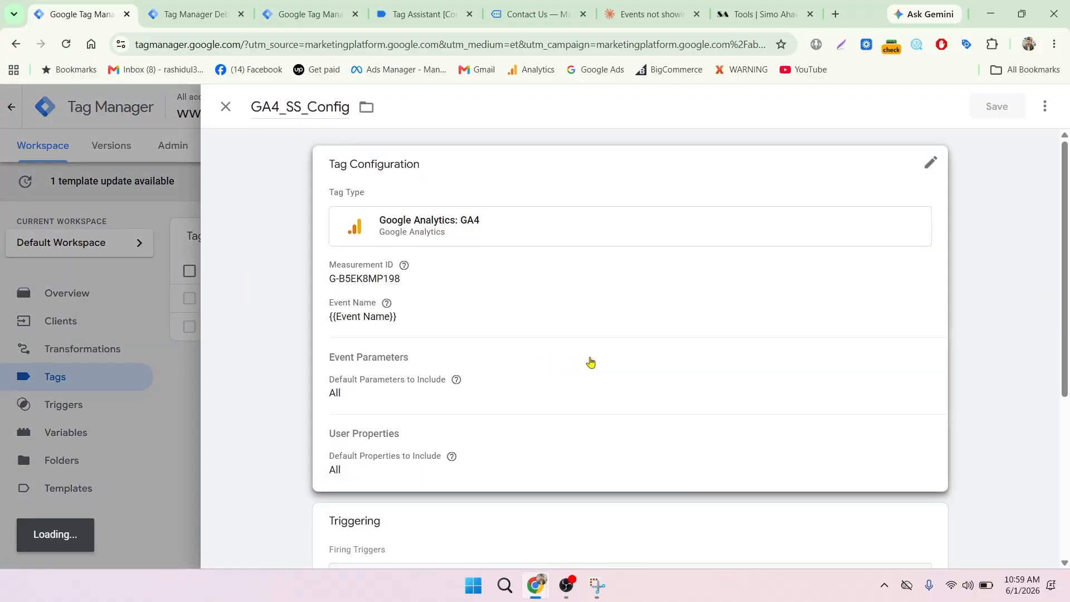
{"action": "scroll", "coordinate": [590, 363], "scroll_direction": "down", "scroll_amount": 5}
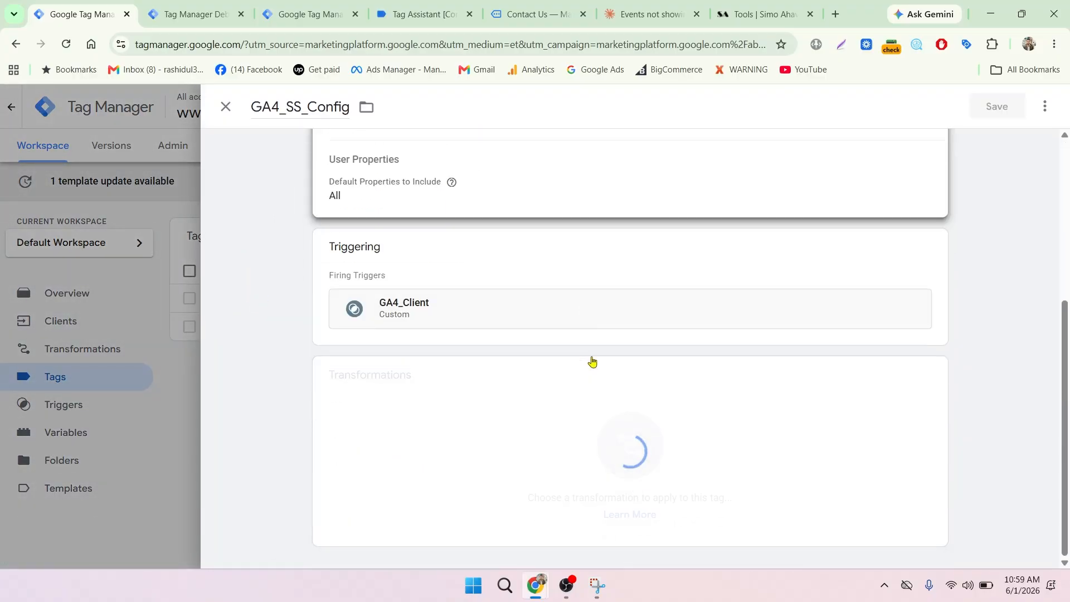
{"action": "left_click", "coordinate": [703, 316]}
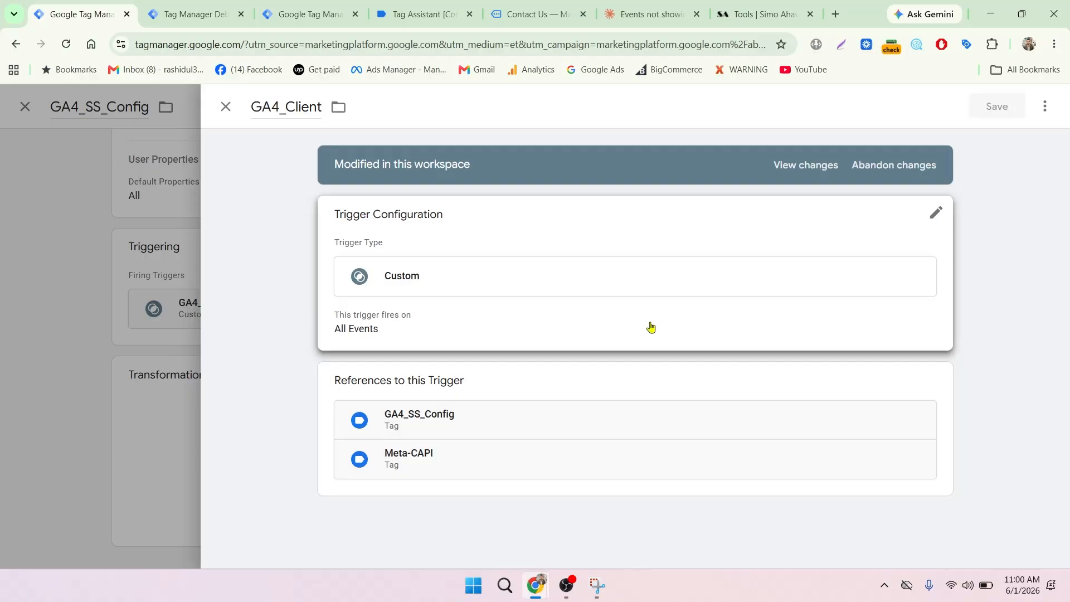
{"action": "left_click", "coordinate": [226, 106]}
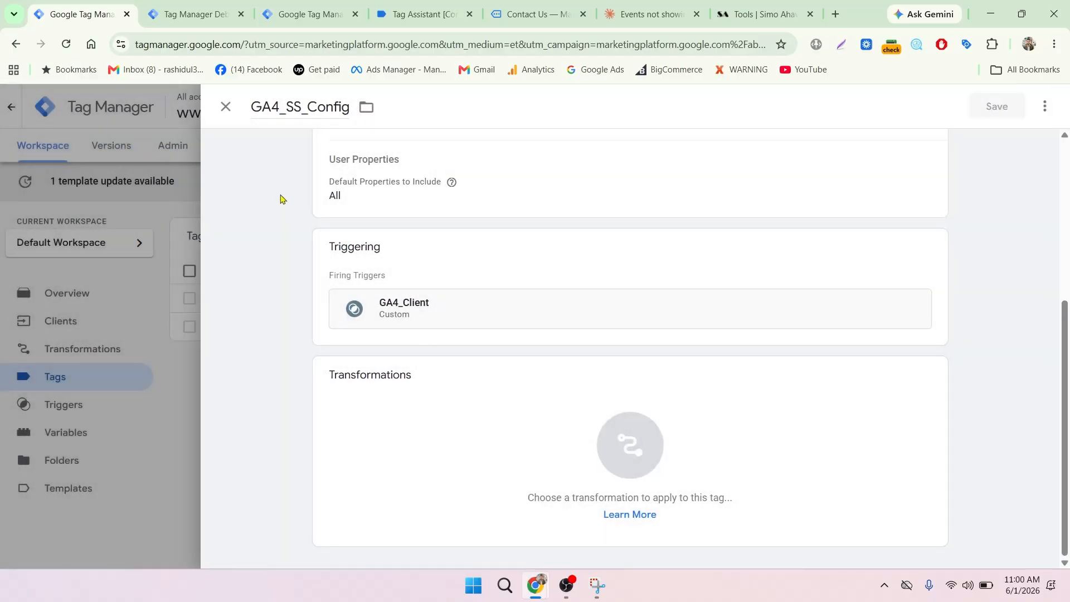
{"action": "left_click", "coordinate": [226, 108]}
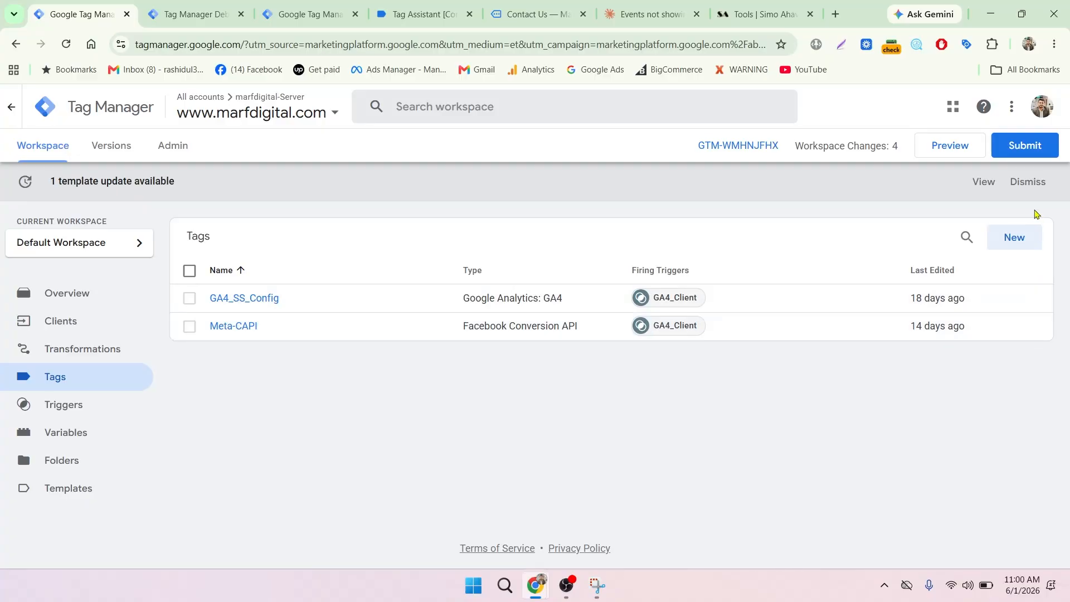
Publish the server container's workspace changes as a version named "Custom loader_gcp".
{"action": "left_click", "coordinate": [1025, 147]}
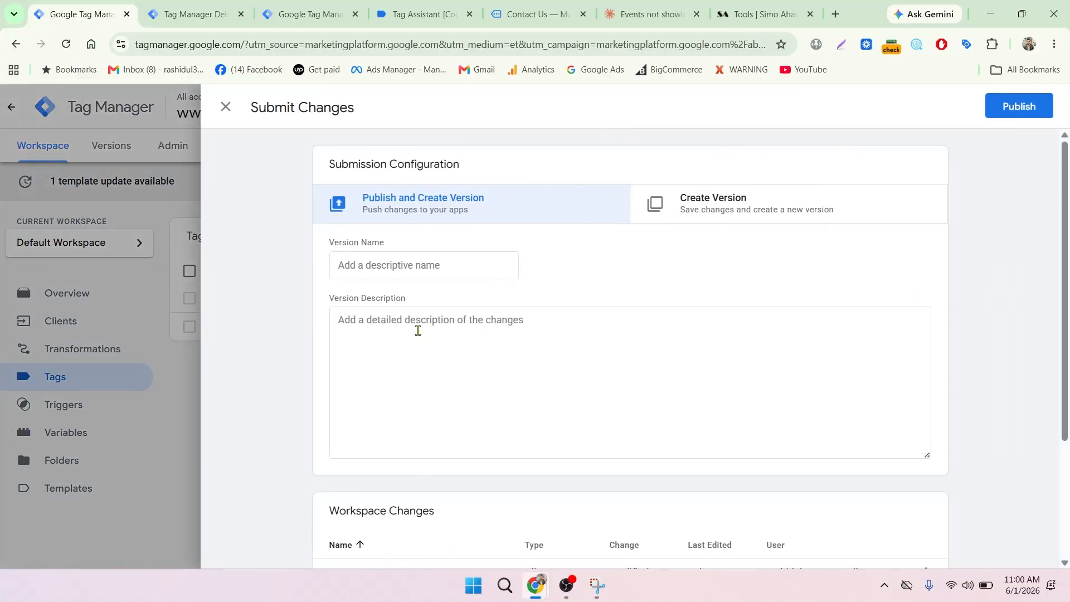
{"action": "left_click", "coordinate": [388, 267]}
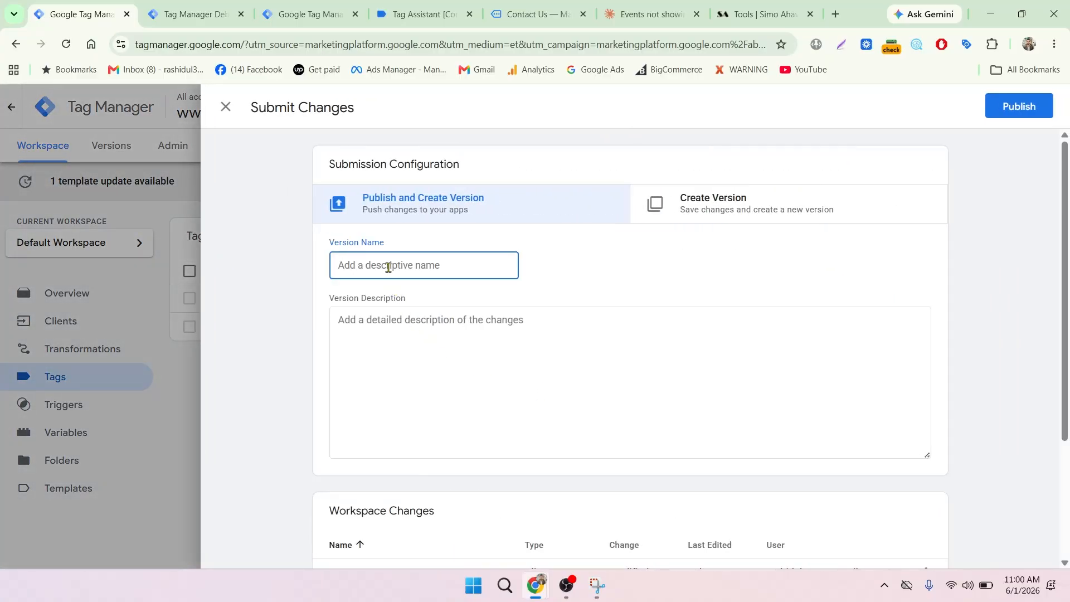
{"action": "type", "text": "coust"}
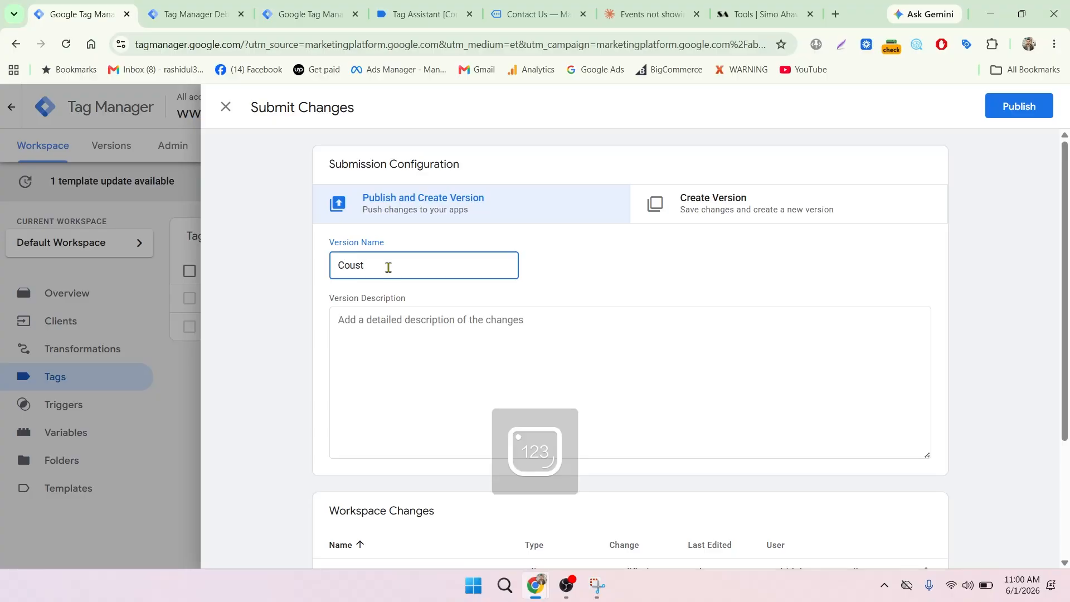
{"action": "key", "text": "BackSpace"}
{"action": "key", "text": "BackSpace"}
{"action": "type", "text": "ustom loader"}
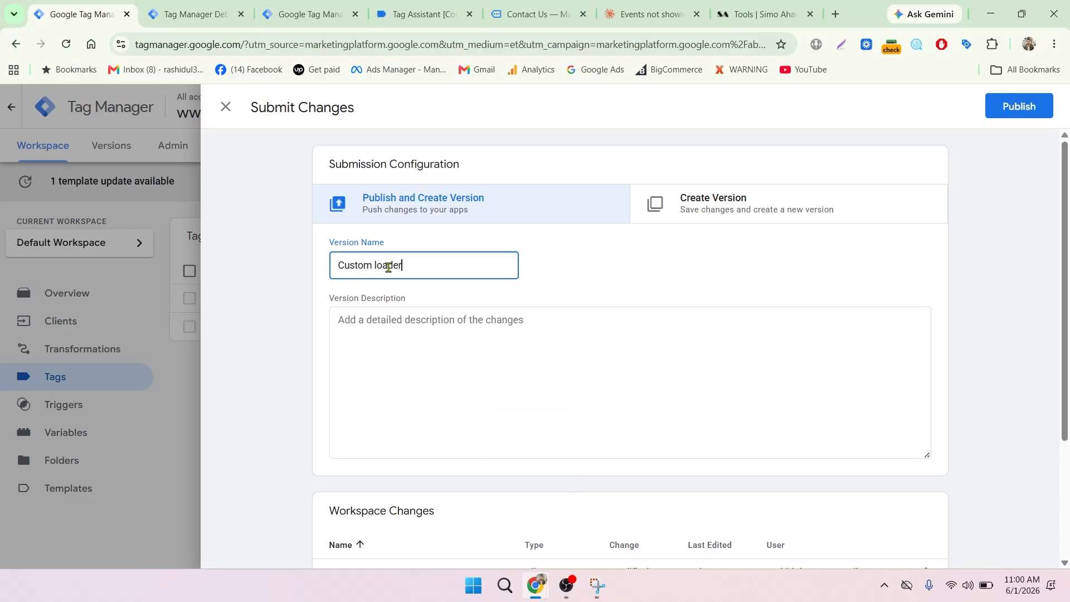
{"action": "type", "text": "_gcp"}
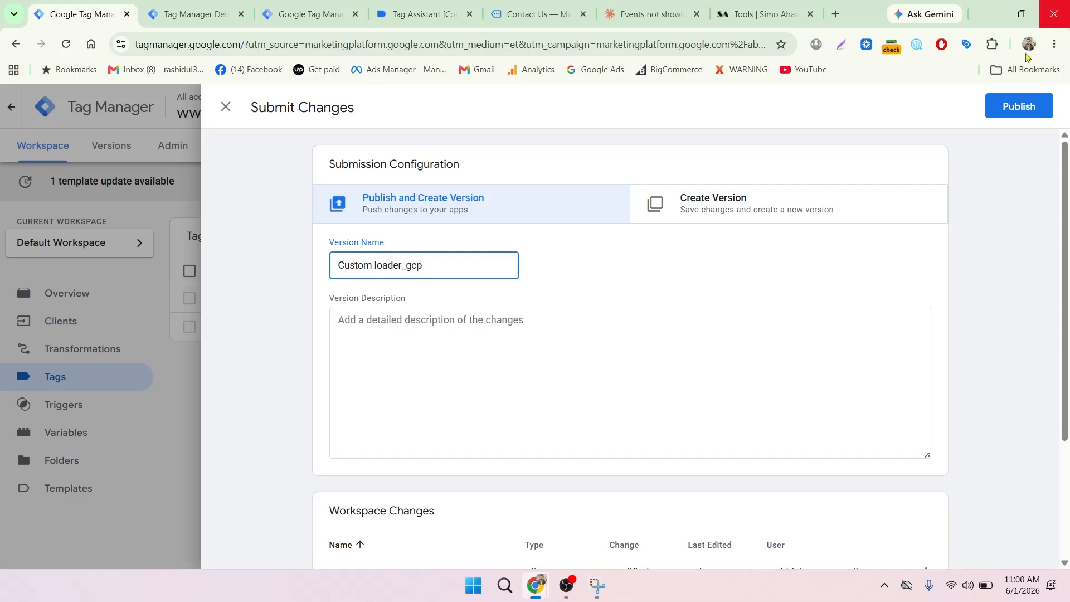
{"action": "left_click", "coordinate": [1022, 106]}
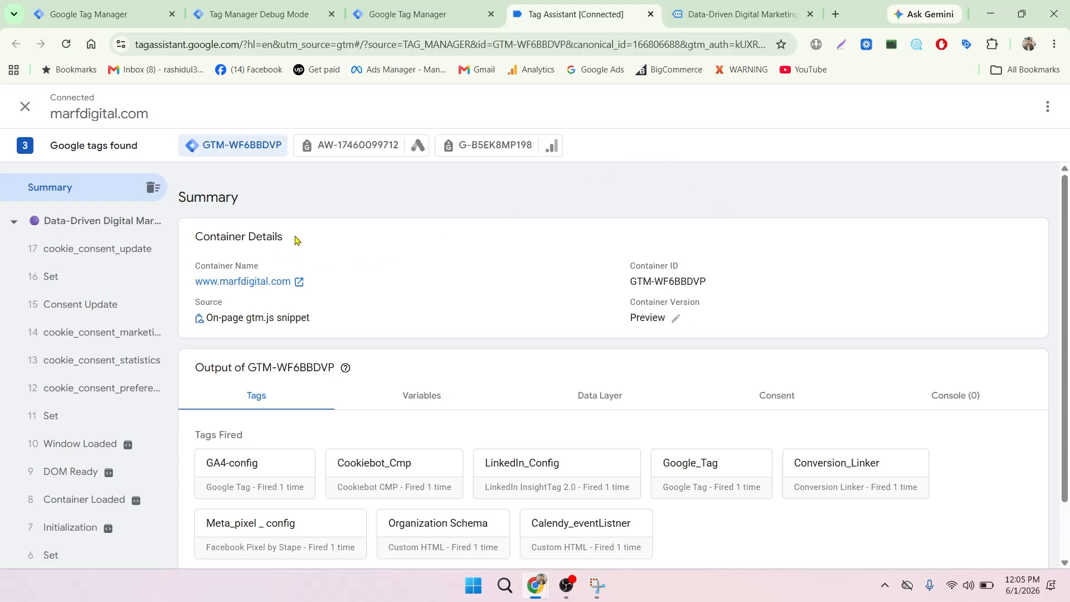
Examine the page_view event in the server container's preview, checking its fired tags, claiming client and outgoing requests.
{"action": "left_click", "coordinate": [258, 14]}
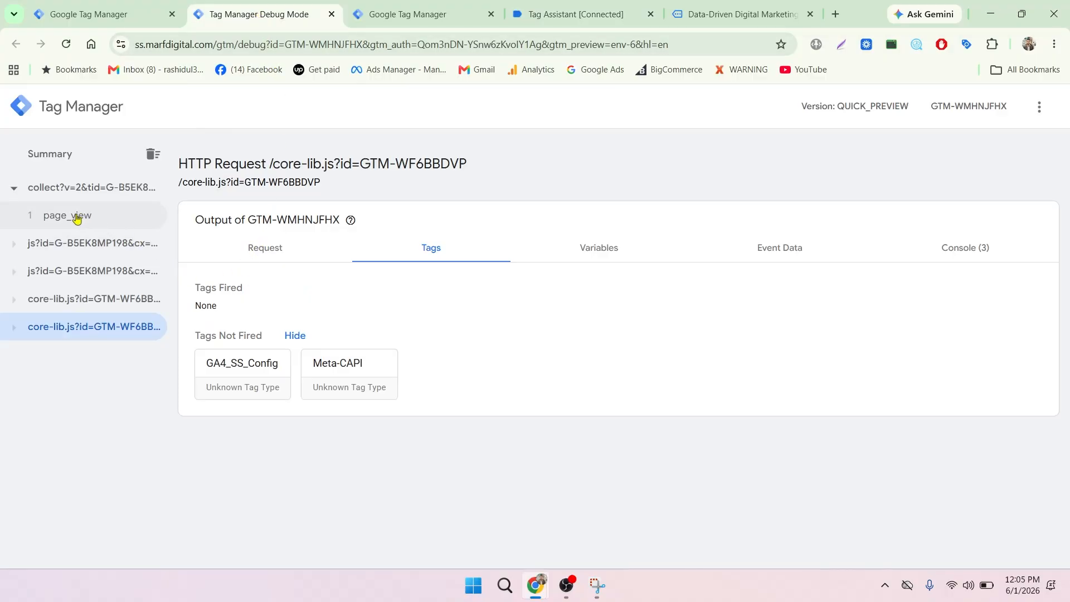
{"action": "left_click", "coordinate": [77, 217]}
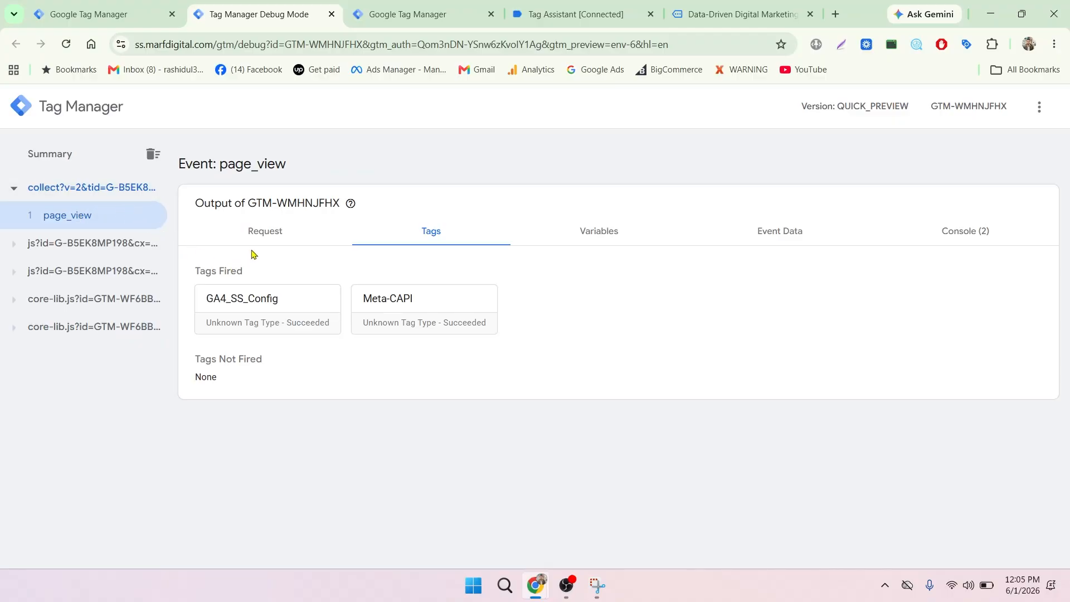
{"action": "left_click", "coordinate": [263, 241]}
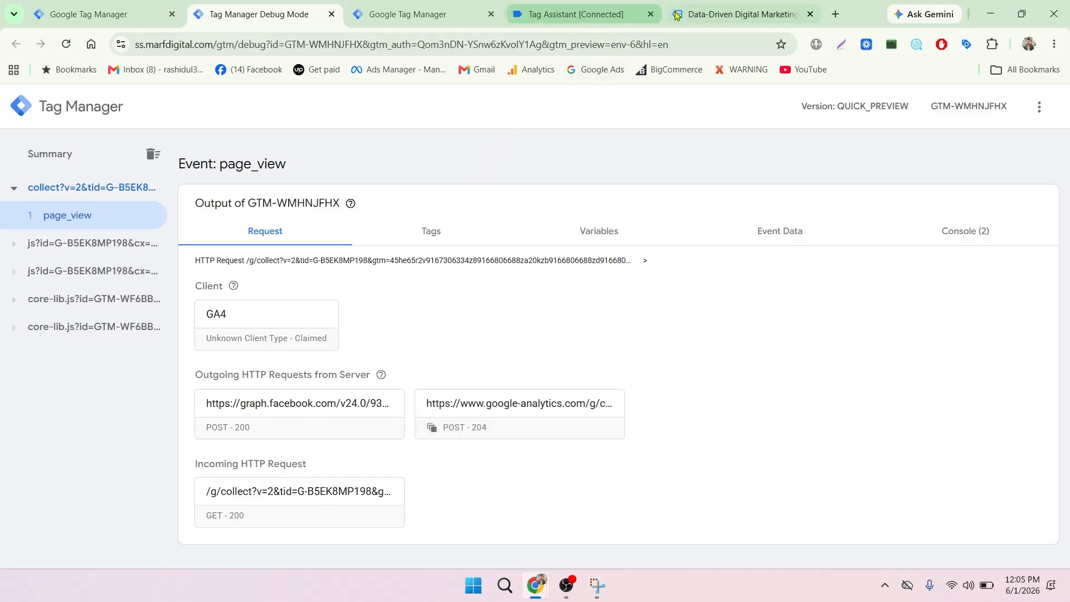
Submit the website's Contact Us form with the saved first name, last name, phone and email, and the message "test".
{"action": "left_click", "coordinate": [710, 15]}
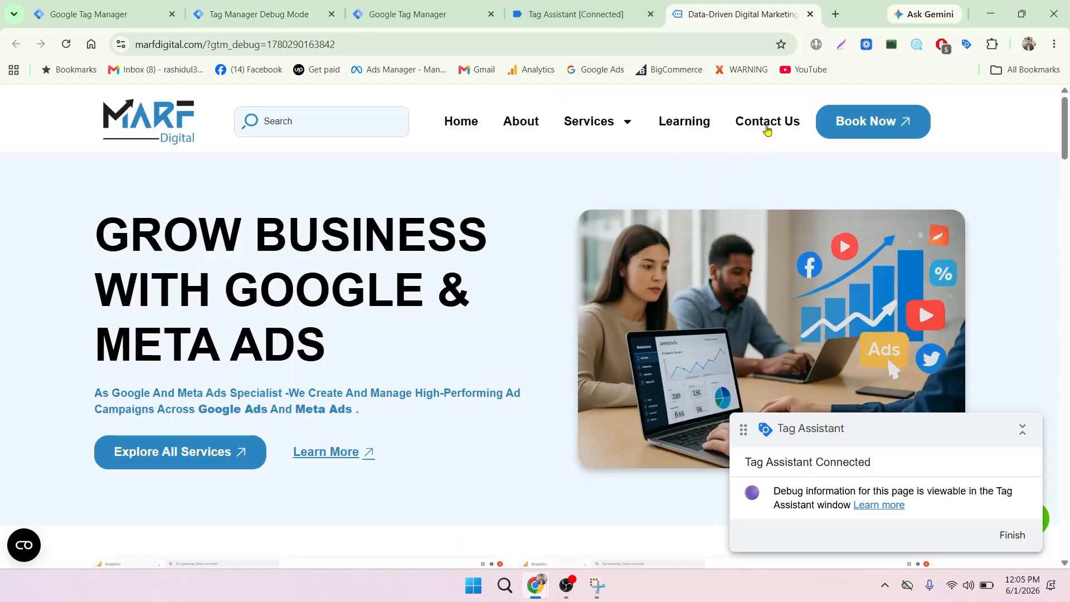
{"action": "left_click", "coordinate": [767, 129]}
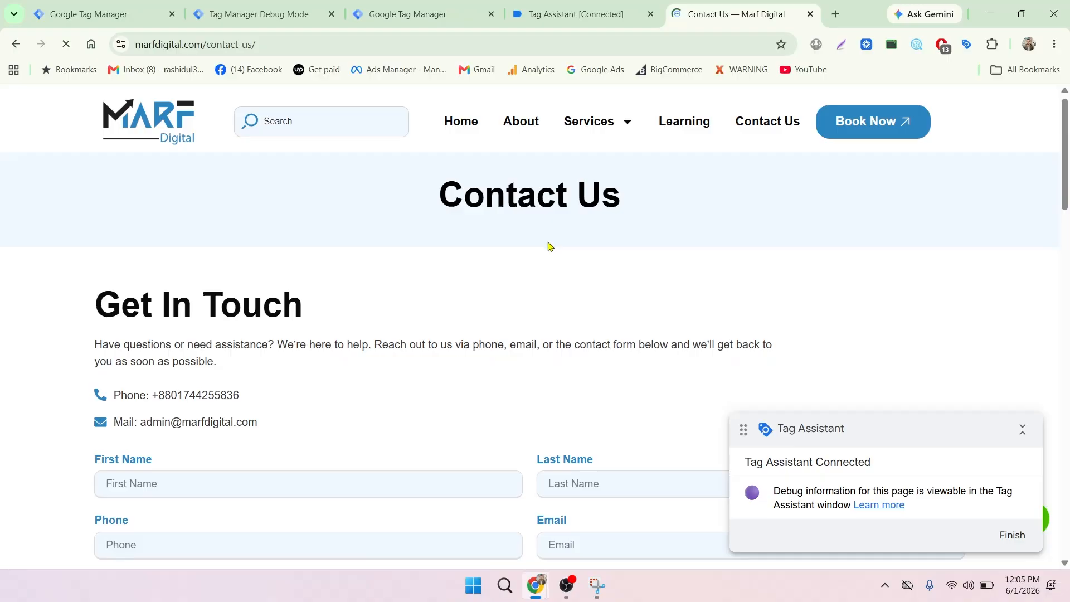
{"action": "scroll", "coordinate": [550, 246], "scroll_direction": "down", "scroll_amount": 2}
{"action": "left_click", "coordinate": [193, 361]}
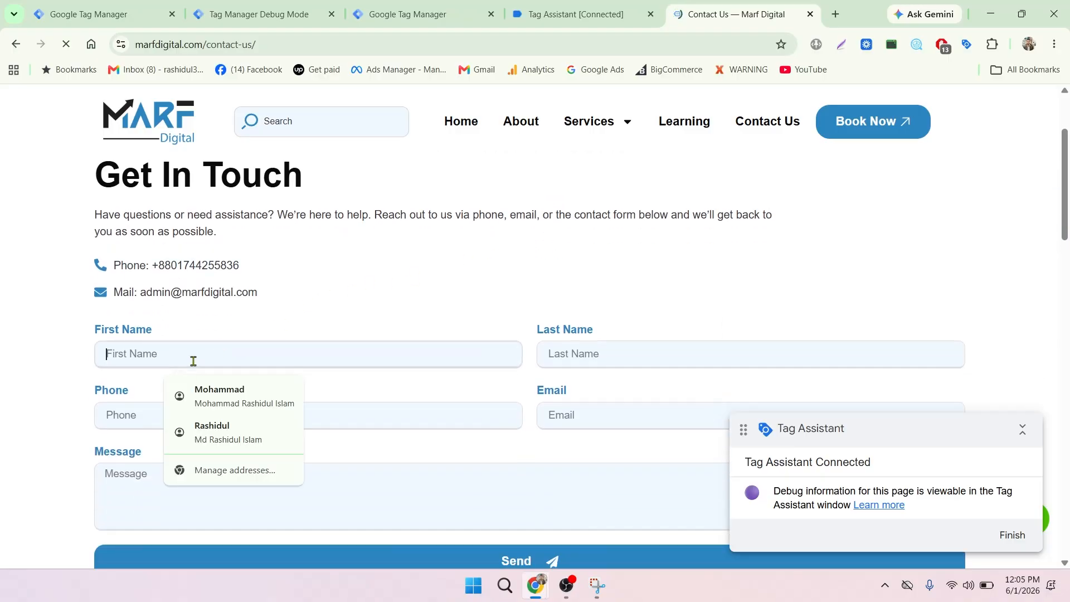
{"action": "left_click", "coordinate": [220, 396]}
{"action": "left_click", "coordinate": [582, 408]}
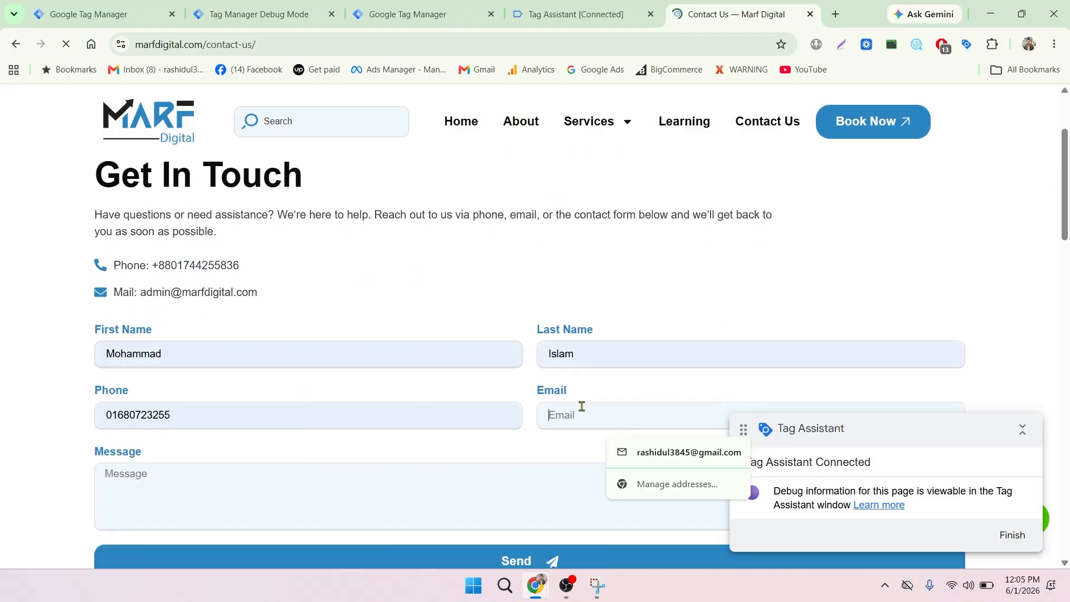
{"action": "left_click", "coordinate": [644, 458]}
{"action": "type", "text": "test"}
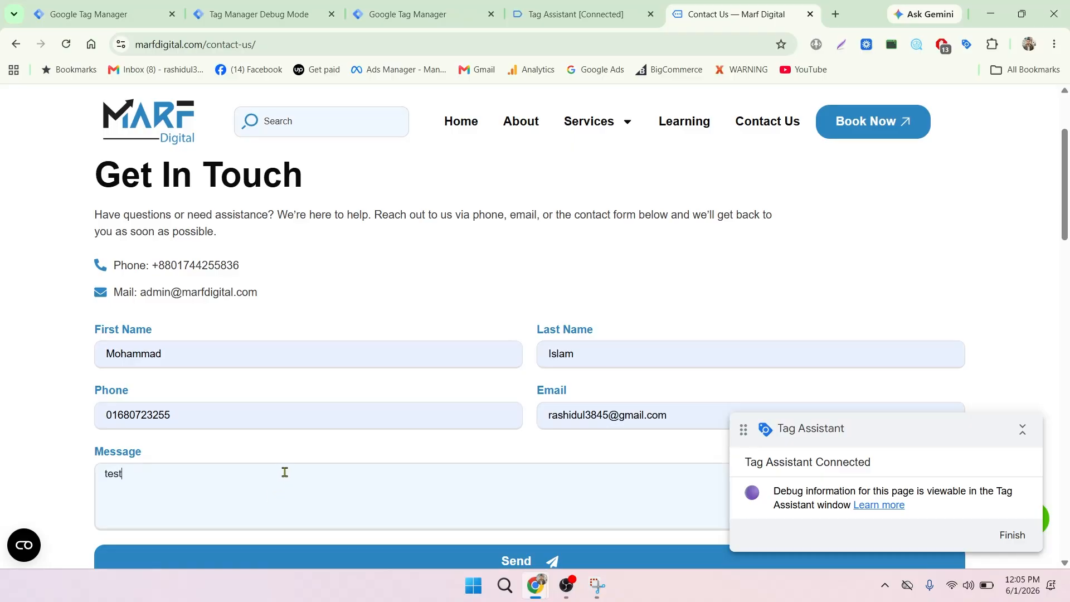
{"action": "scroll", "coordinate": [305, 461], "scroll_direction": "down", "scroll_amount": 1}
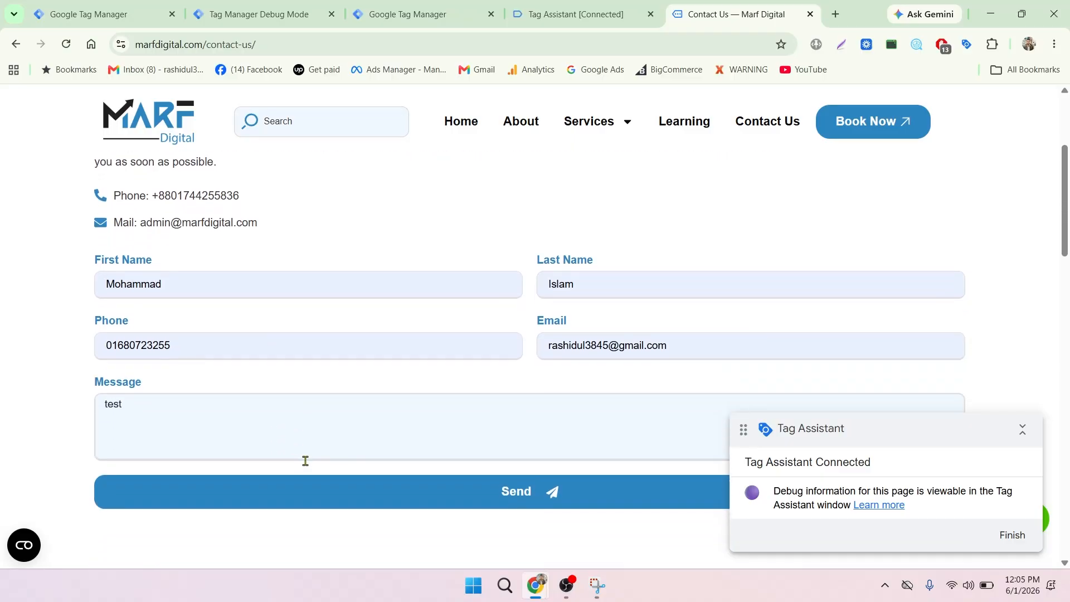
{"action": "left_click", "coordinate": [482, 500]}
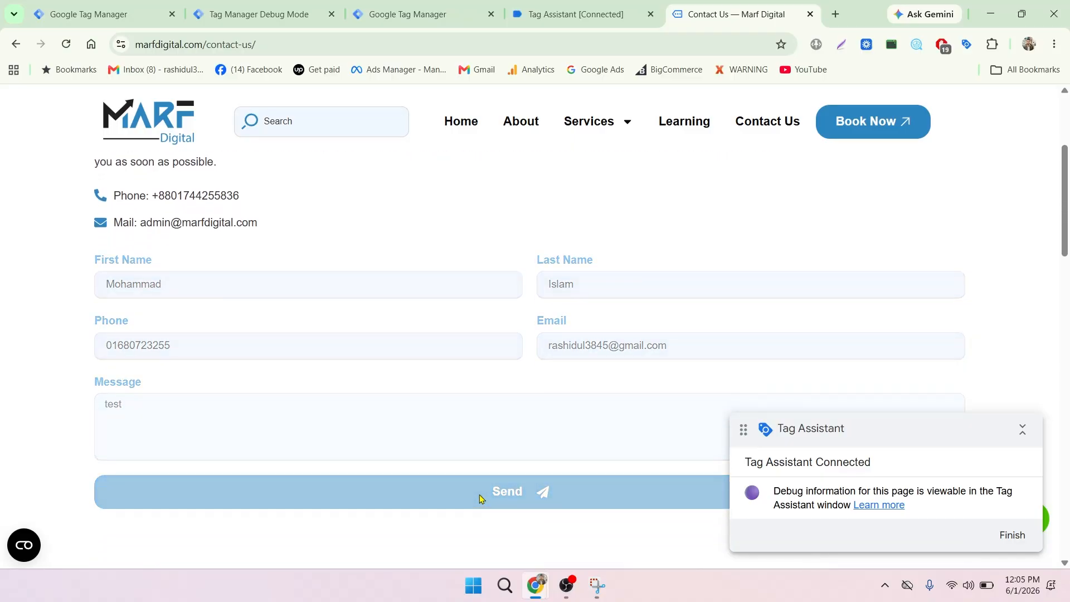
Examine the Contact Us page's page_view and generate_lead events in the server container's preview, including their client and HTTP requests.
{"action": "scroll", "coordinate": [486, 438], "scroll_direction": "down", "scroll_amount": 3}
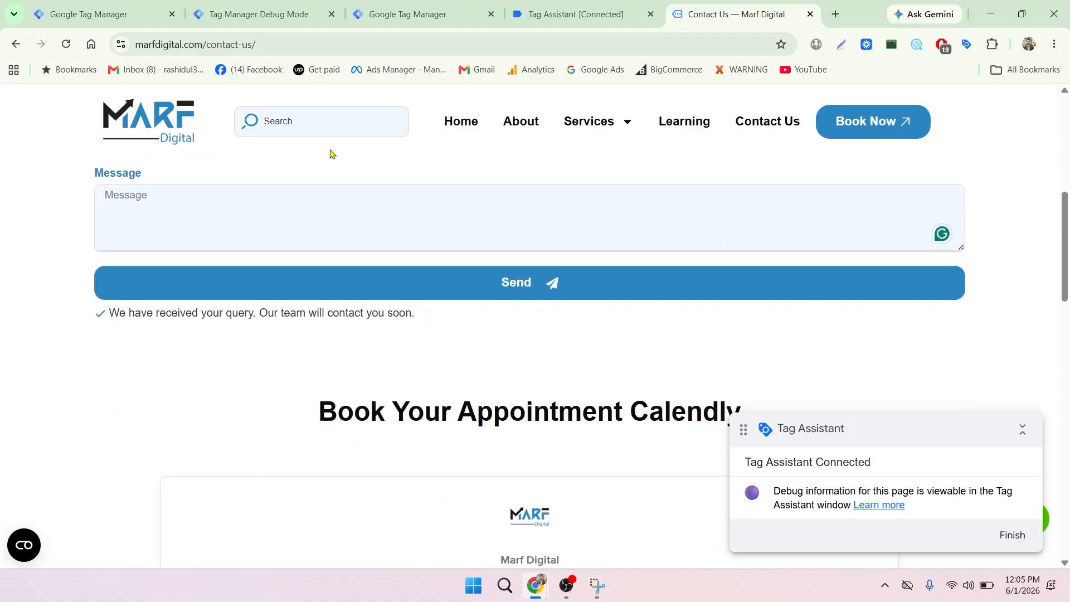
{"action": "left_click", "coordinate": [280, 9]}
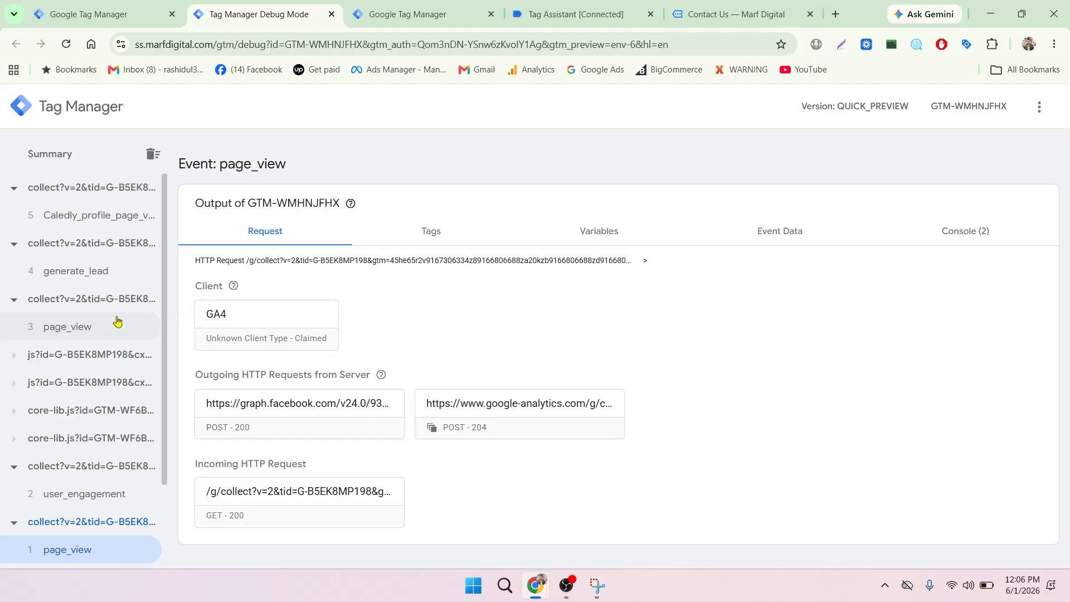
{"action": "left_click", "coordinate": [79, 330]}
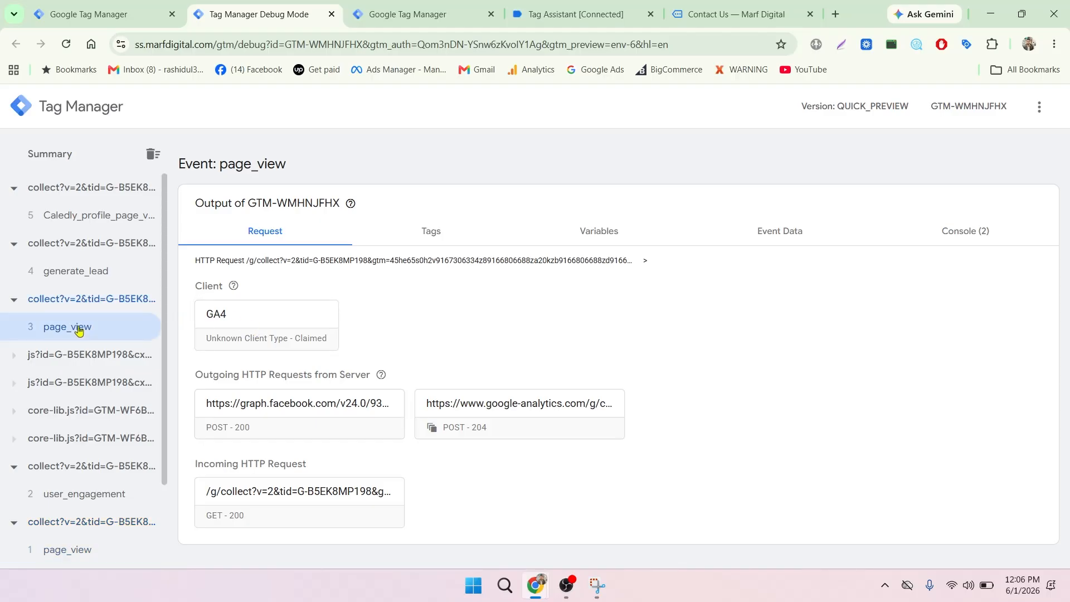
{"action": "left_click", "coordinate": [92, 276]}
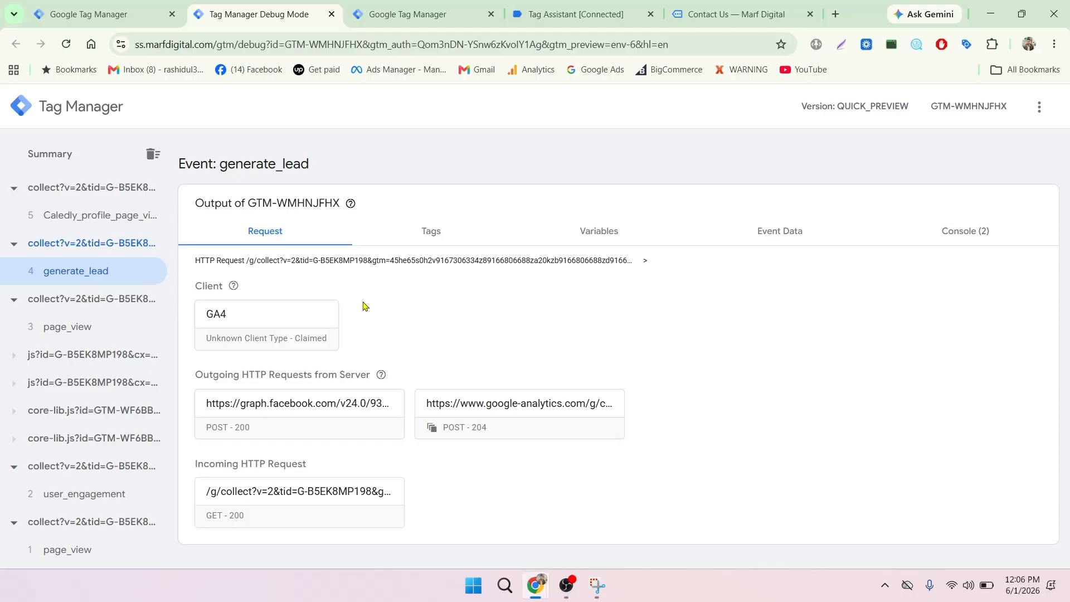
Search the Contact Us page's source code for "core-lib" and inspect the loader URL and container ID in the GTM script.
{"action": "left_click", "coordinate": [725, 14]}
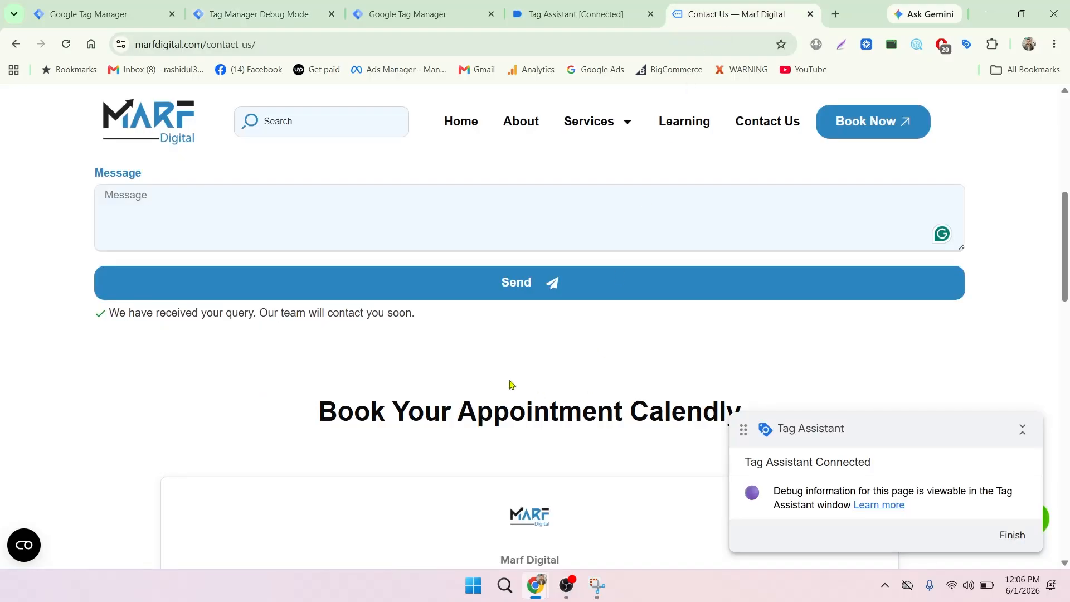
{"action": "right_click", "coordinate": [493, 360]}
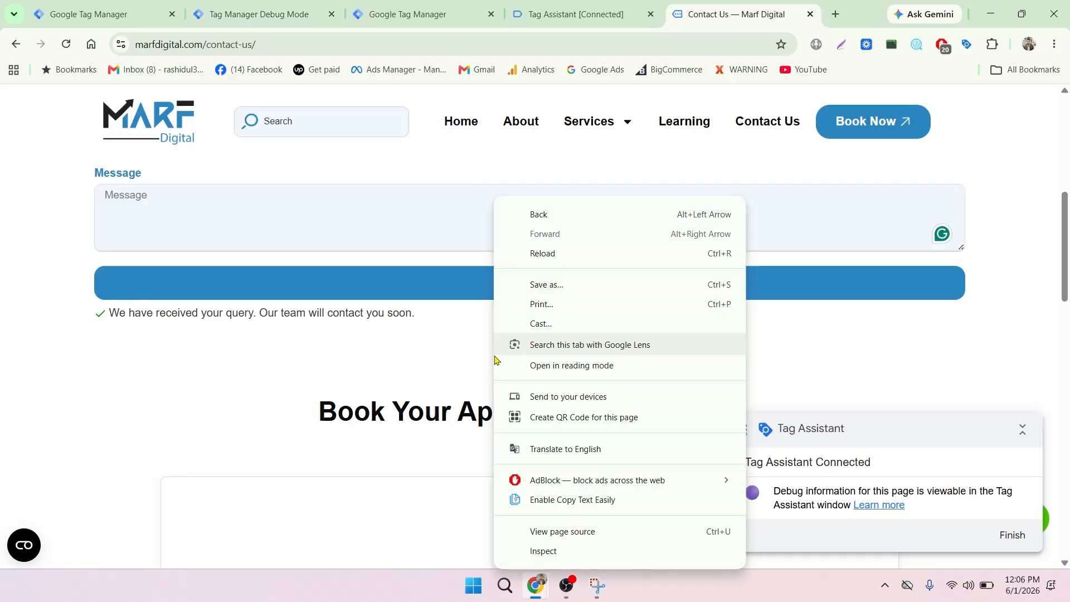
{"action": "left_click", "coordinate": [545, 531]}
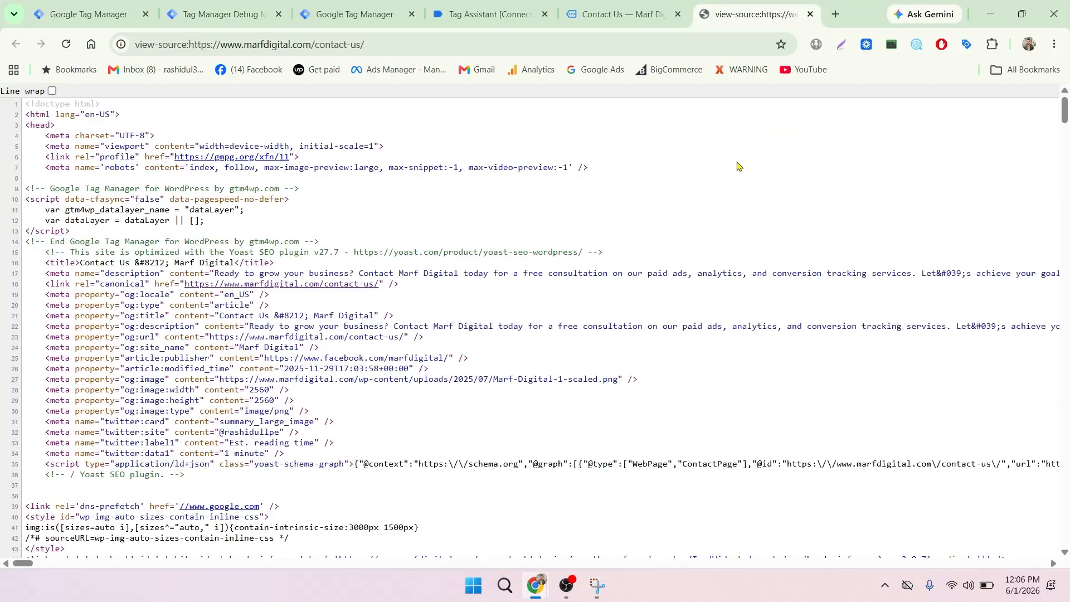
{"action": "key", "text": "ctrl+f"}
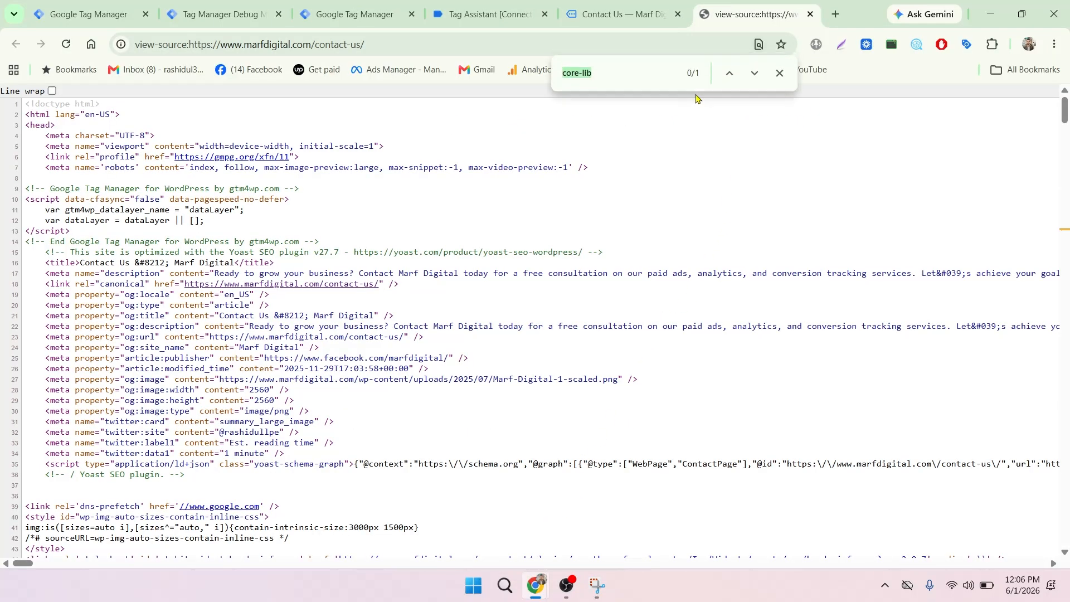
{"action": "left_click", "coordinate": [618, 73]}
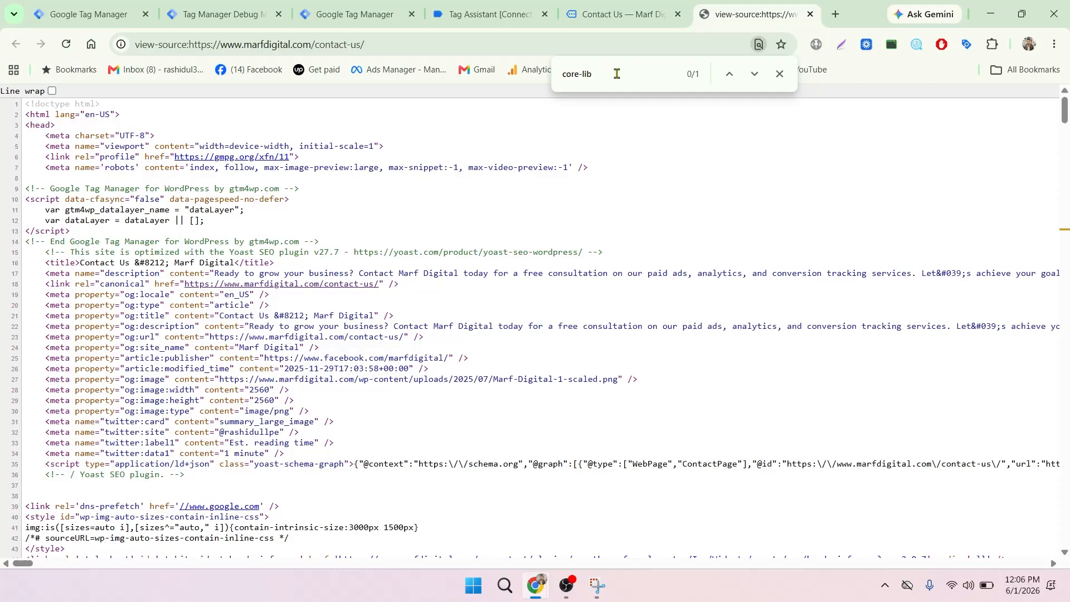
{"action": "key", "text": "Return"}
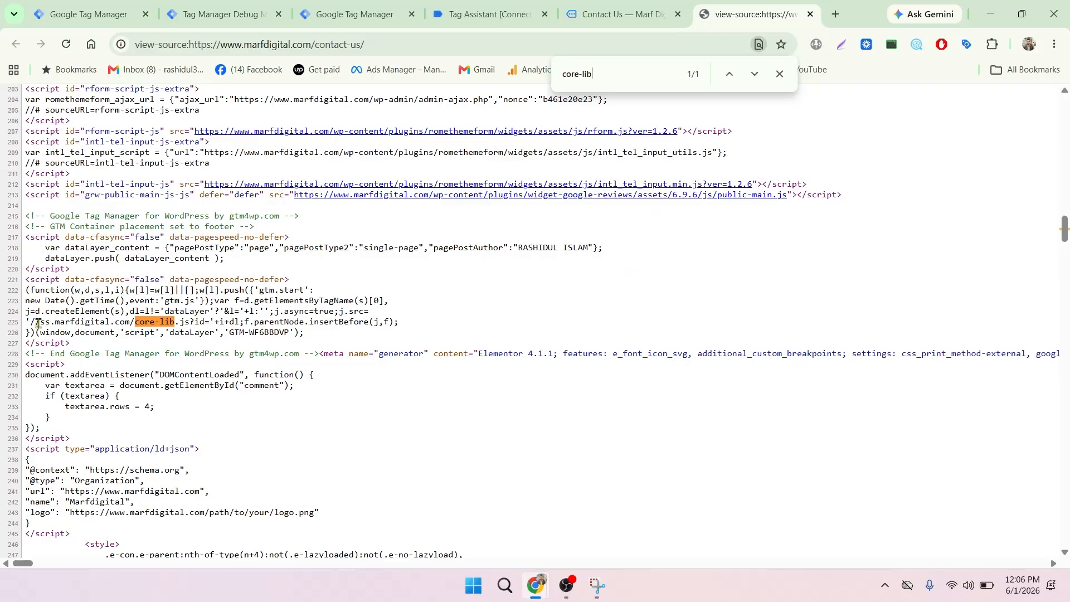
{"action": "left_click_drag", "start_coordinate": [39, 323], "coordinate": [285, 335]}
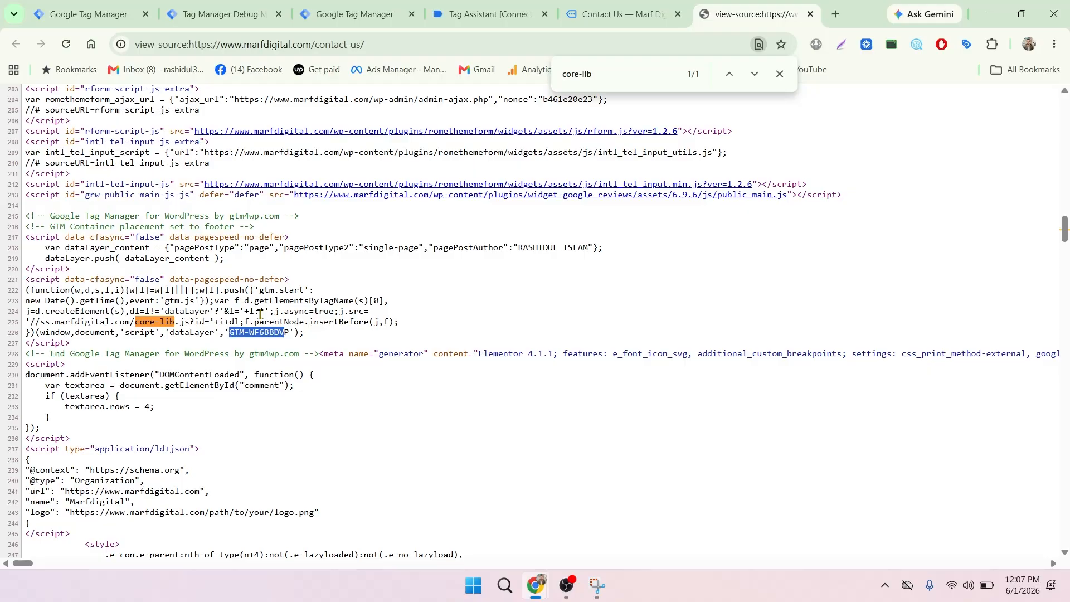
{"action": "left_click", "coordinate": [562, 584]}
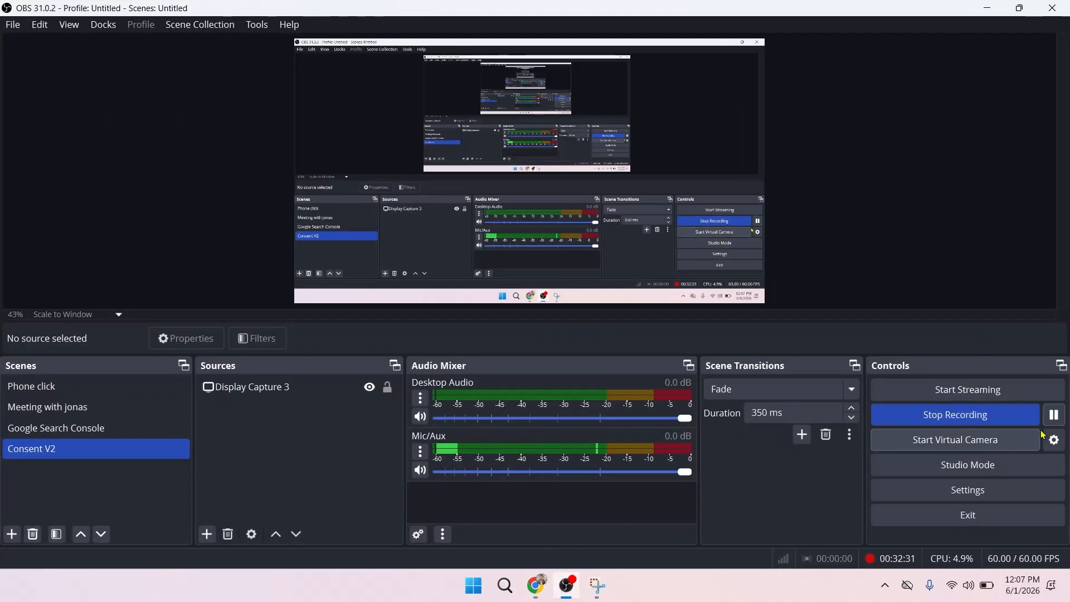